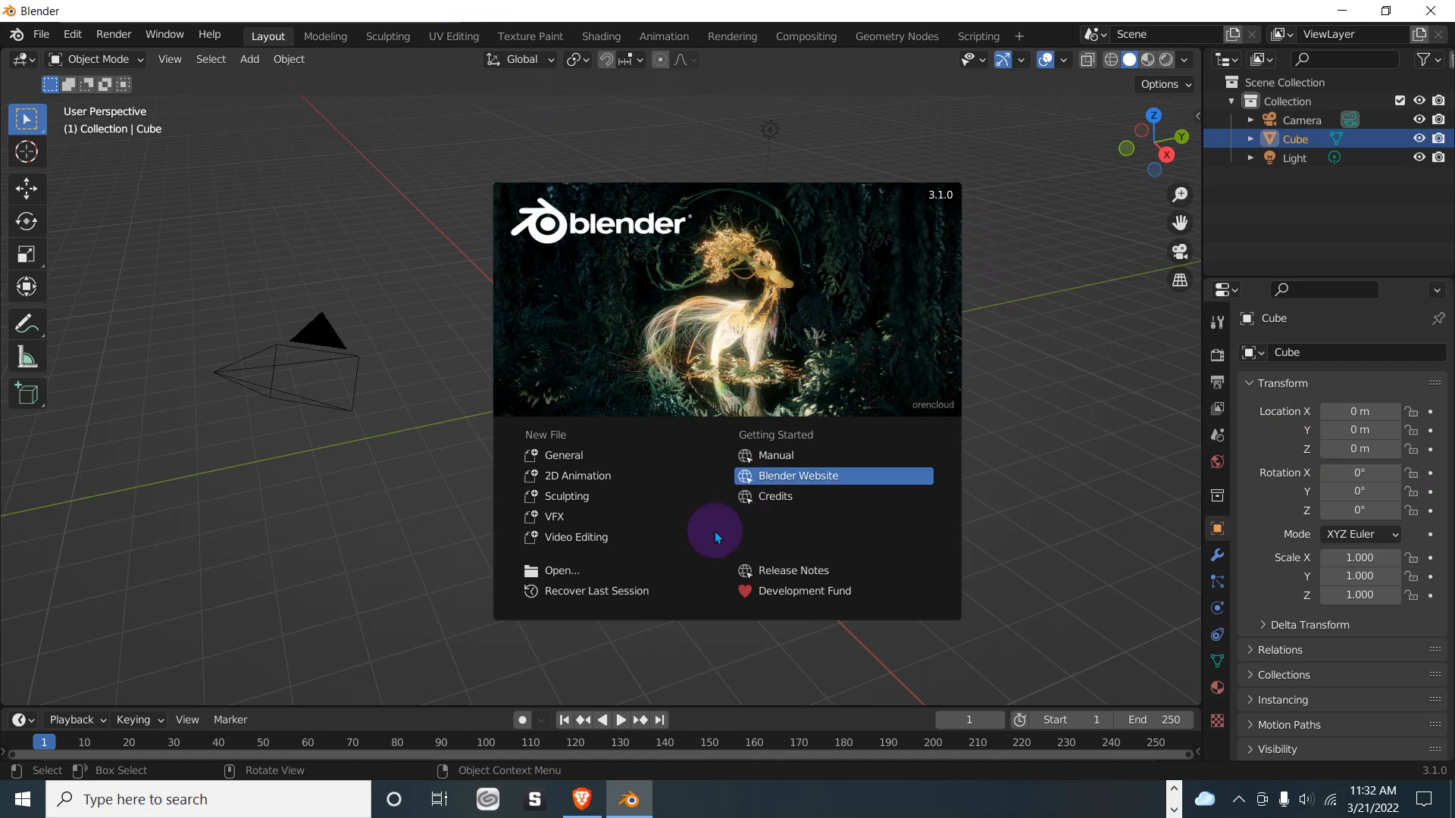
# - Switch to the Brave browser and download screencast_keys.zip from the Version 3.7 release to the Desktop folder
pyautogui.click(583, 801)
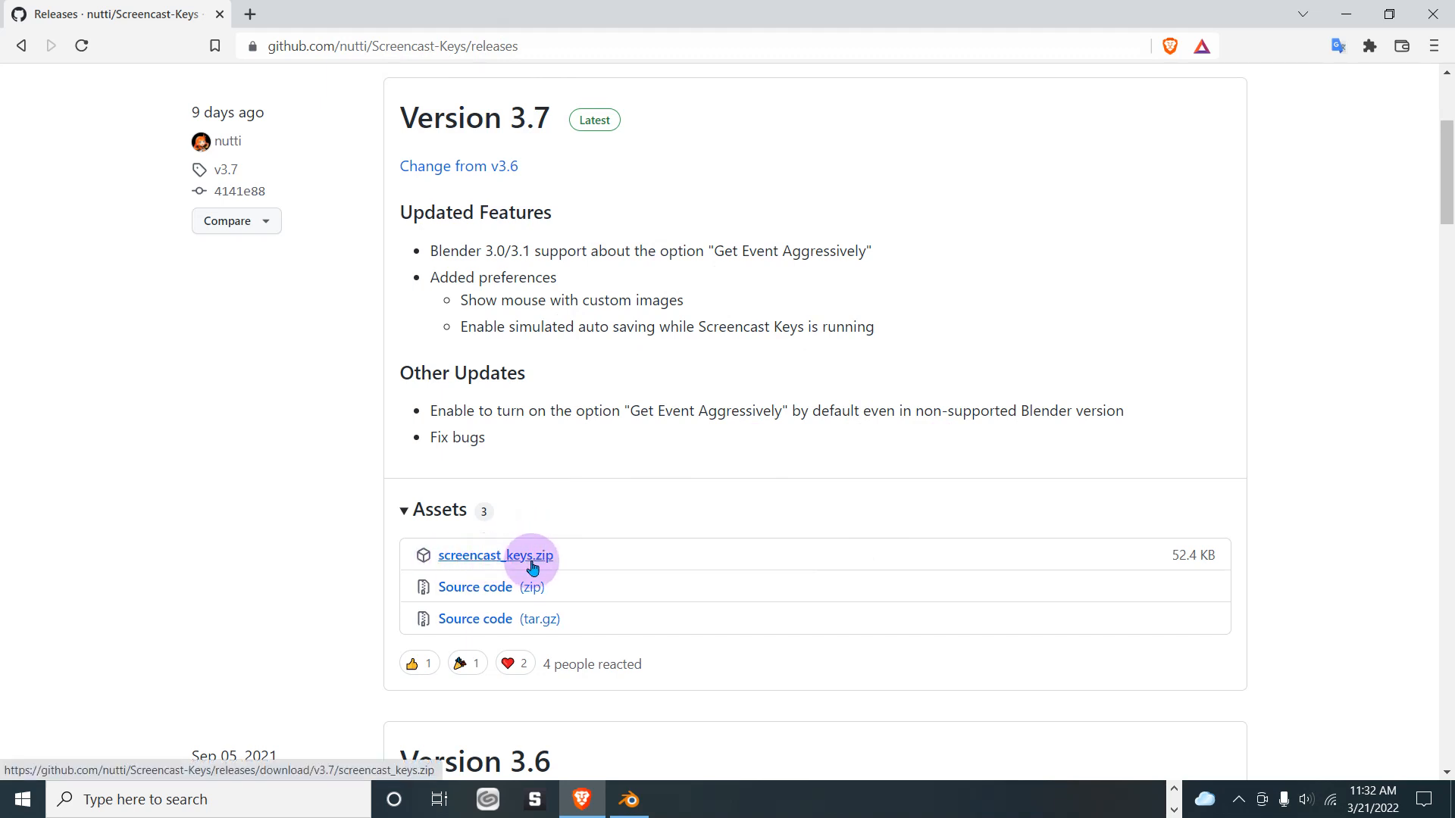
pyautogui.click(501, 559)
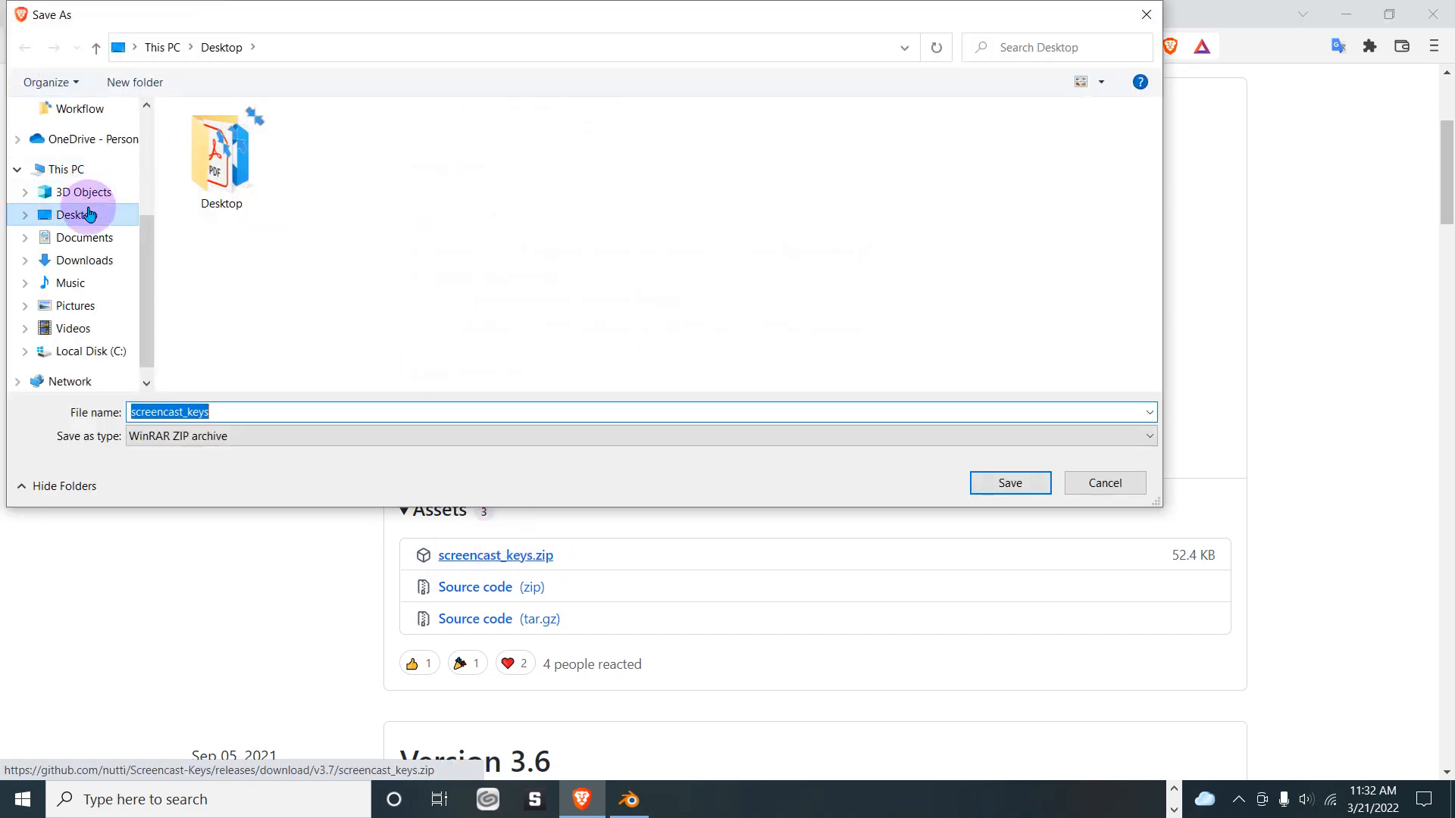
pyautogui.click(89, 214)
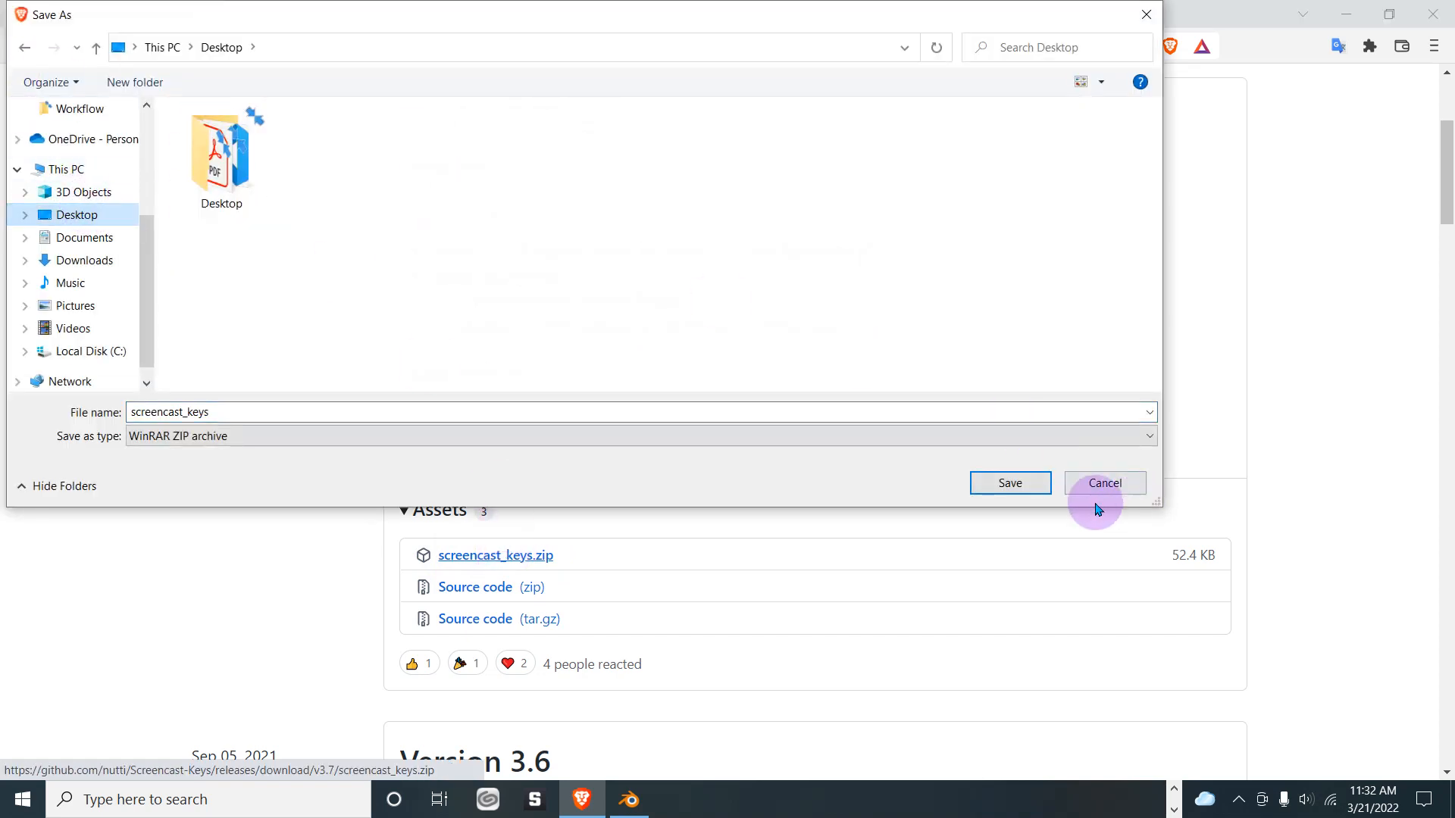
pyautogui.click(1012, 482)
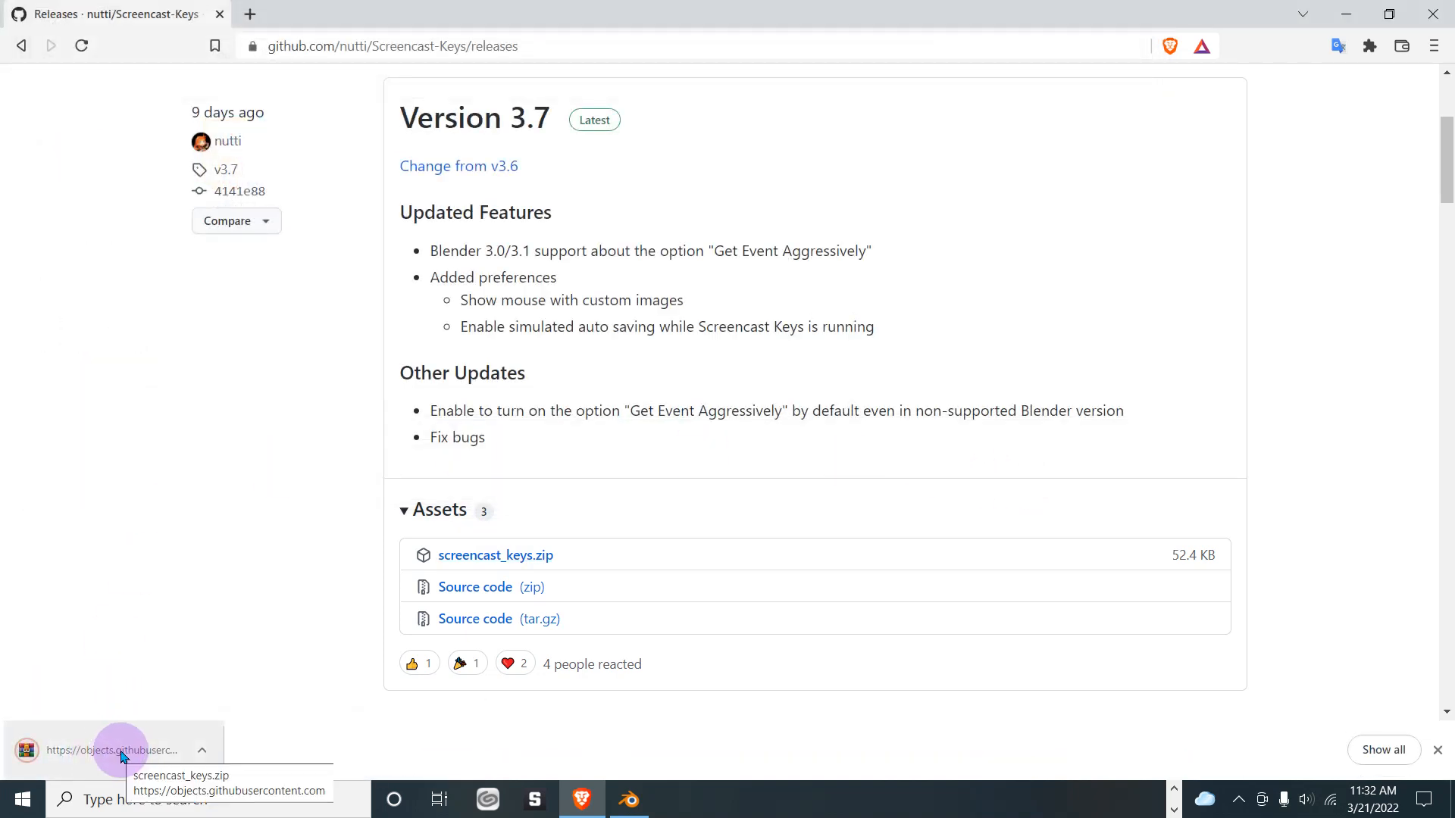
# - Switch to Blender and start an add-on installation from a file in the add-on preferences
pyautogui.click(648, 789)
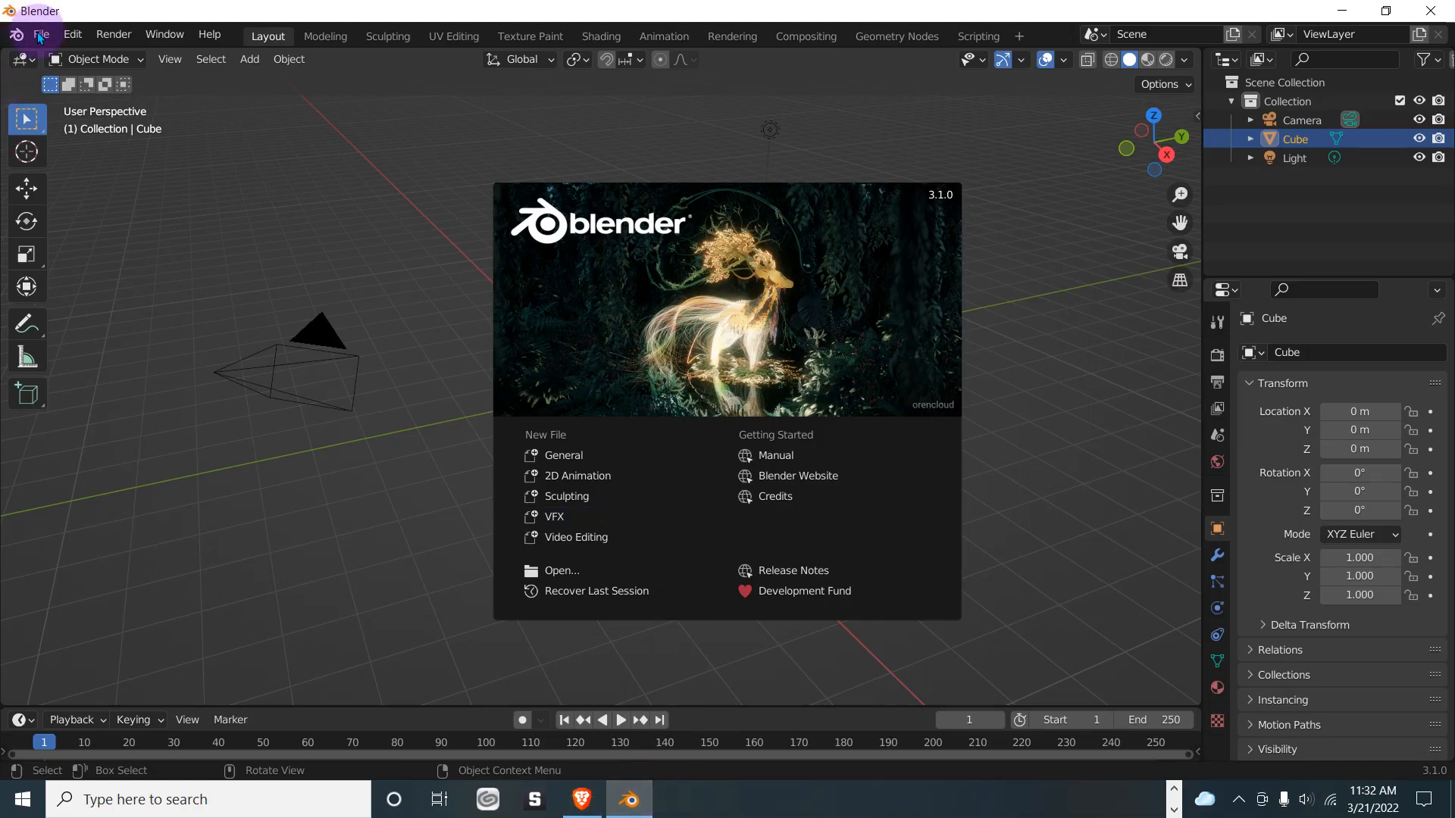
pyautogui.click(71, 35)
pyautogui.click(71, 34)
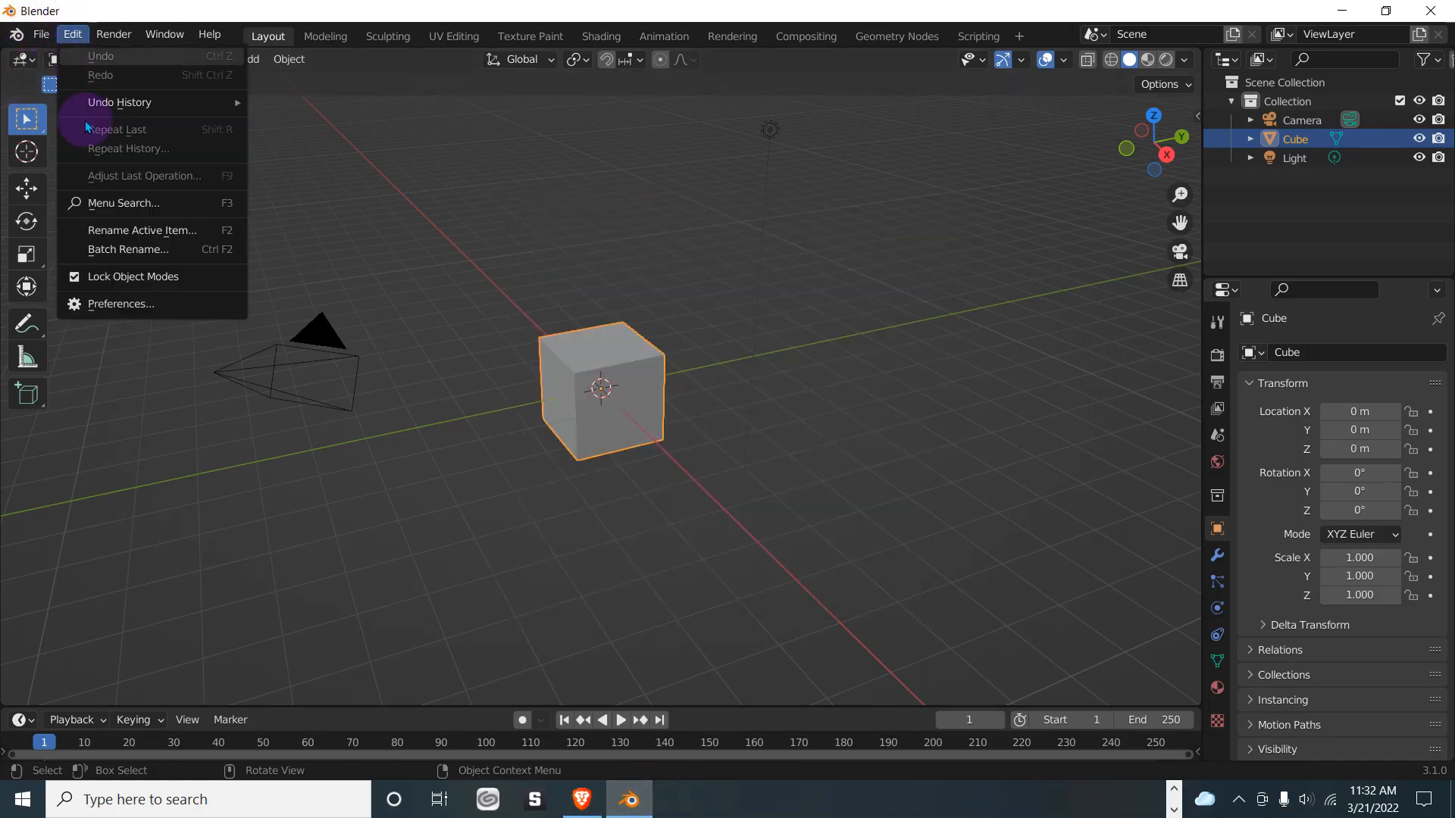
pyautogui.click(153, 303)
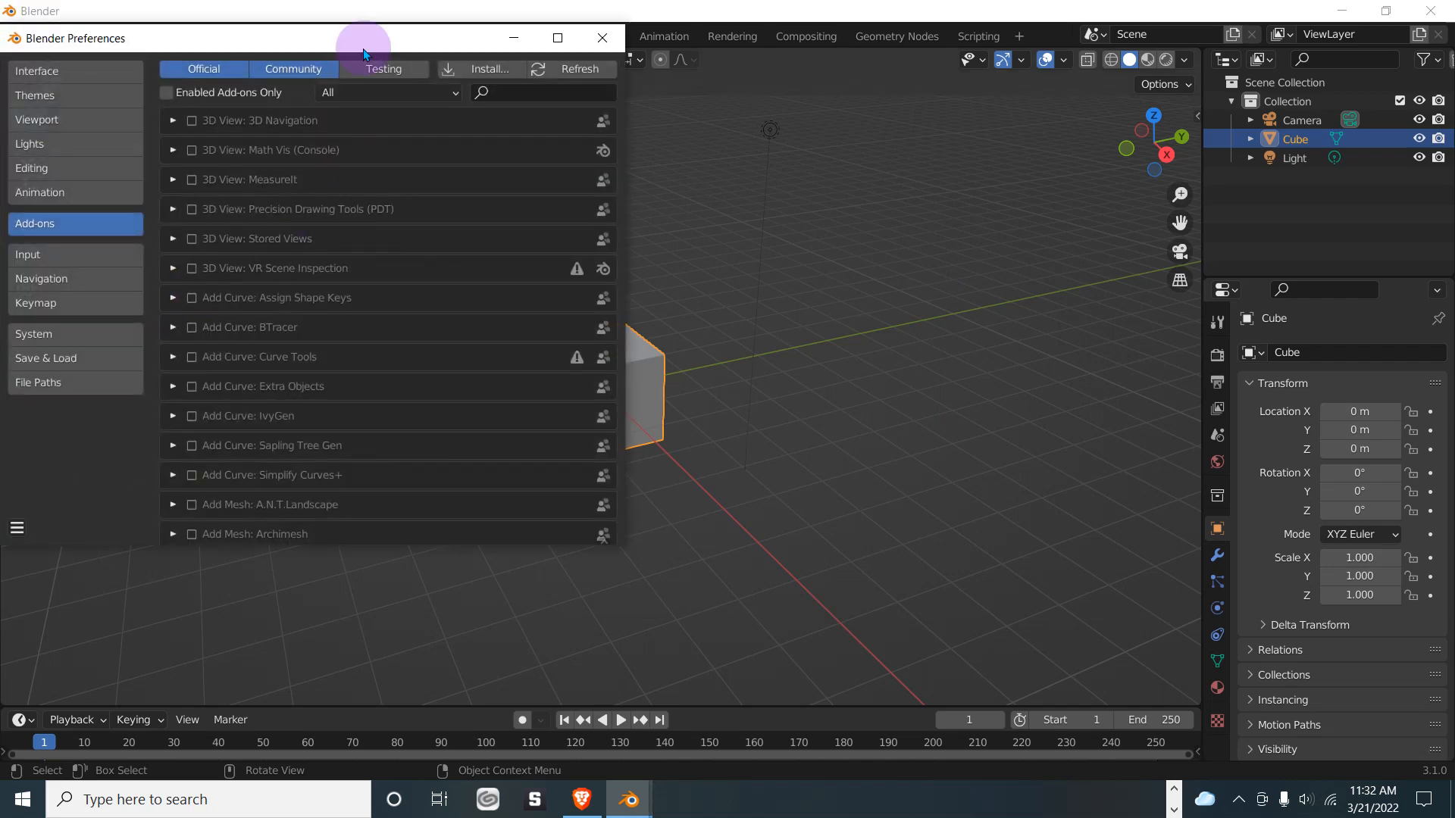
pyautogui.click(76, 230)
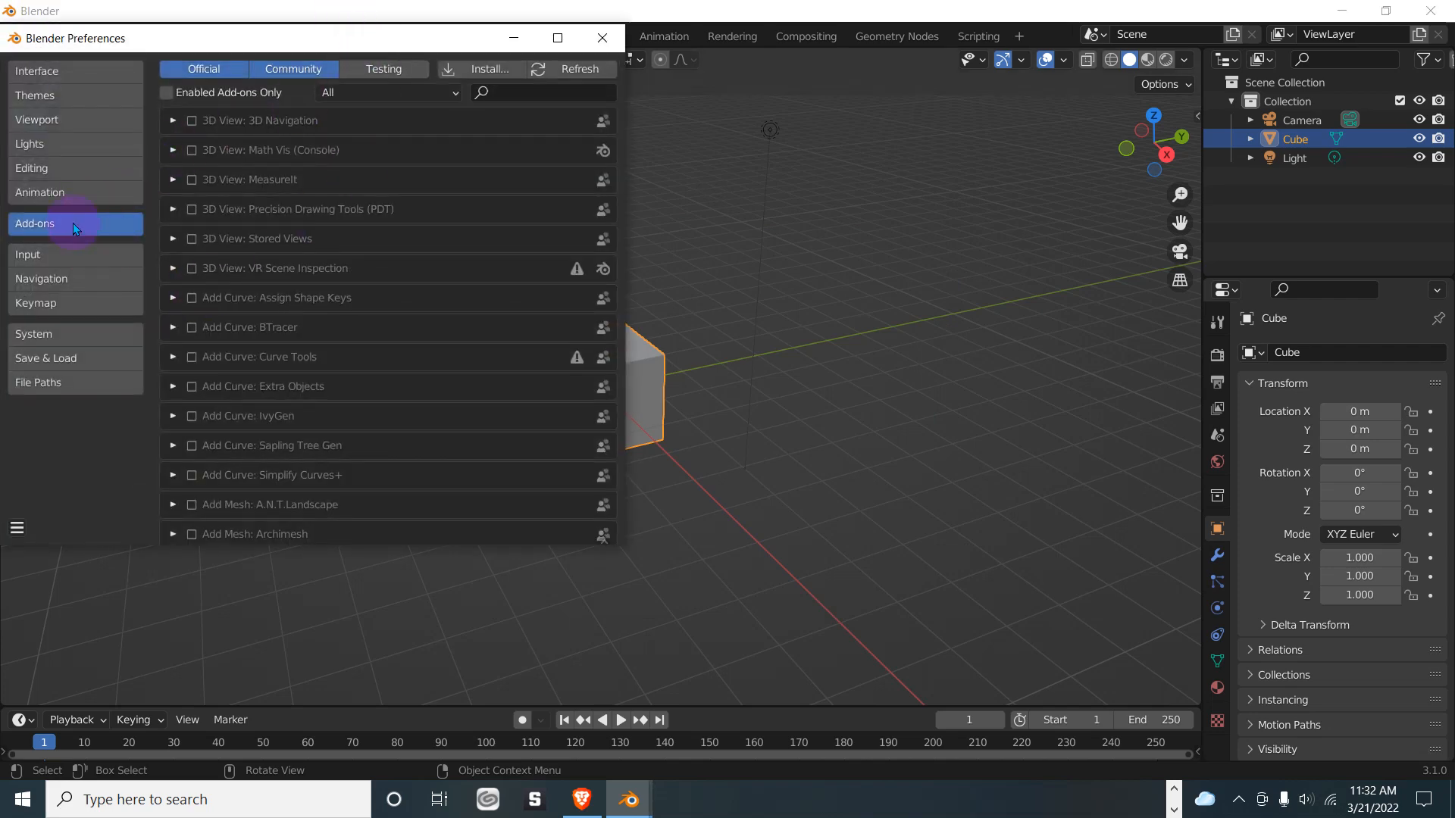
pyautogui.click(466, 66)
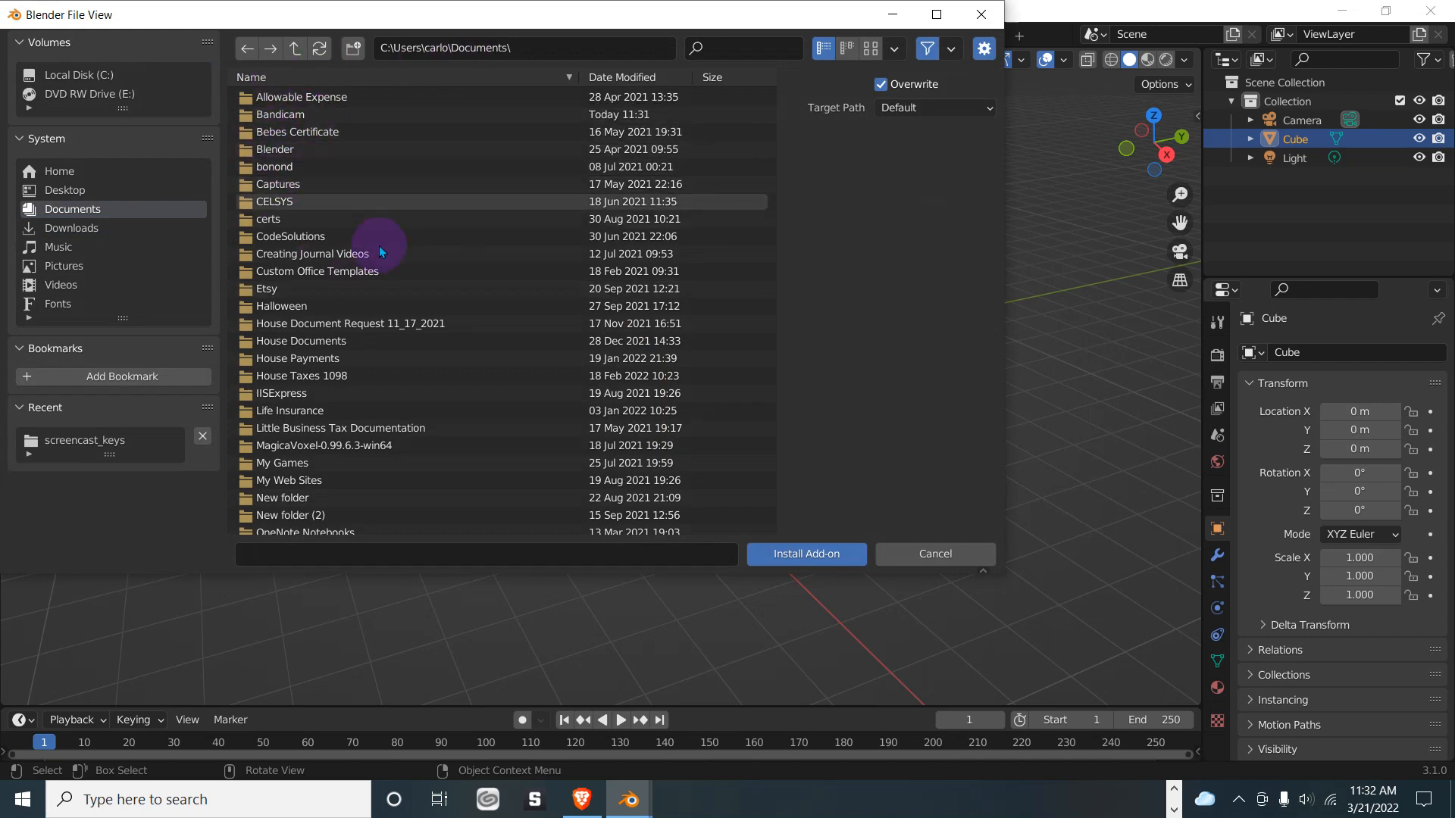
# - Browse to the Desktop folder and install screencast_keys.zip as an add-on
pyautogui.scroll(-3, 422, 305)
pyautogui.scroll(3, 422, 304)
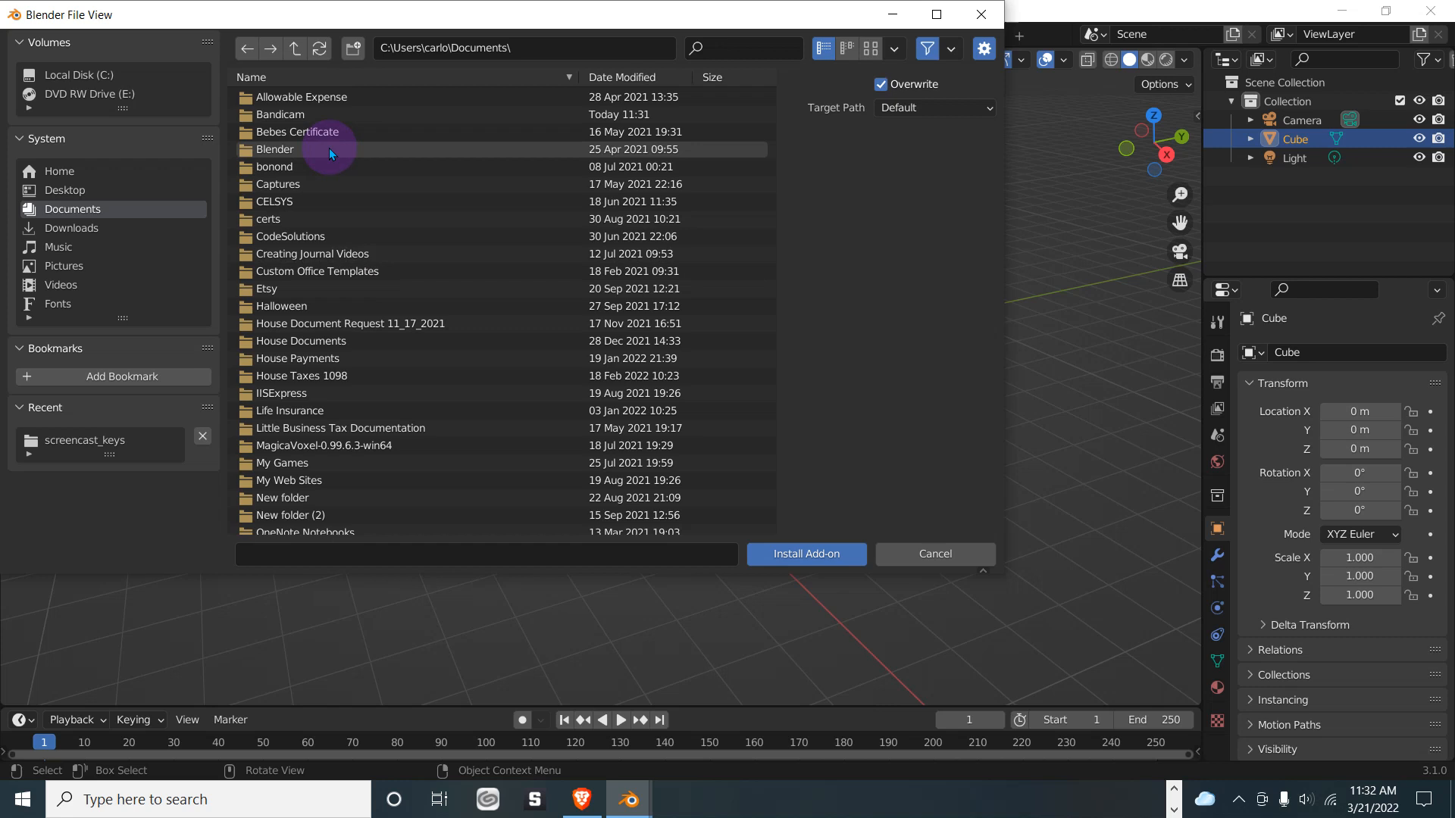
pyautogui.click(467, 47)
pyautogui.click(467, 47)
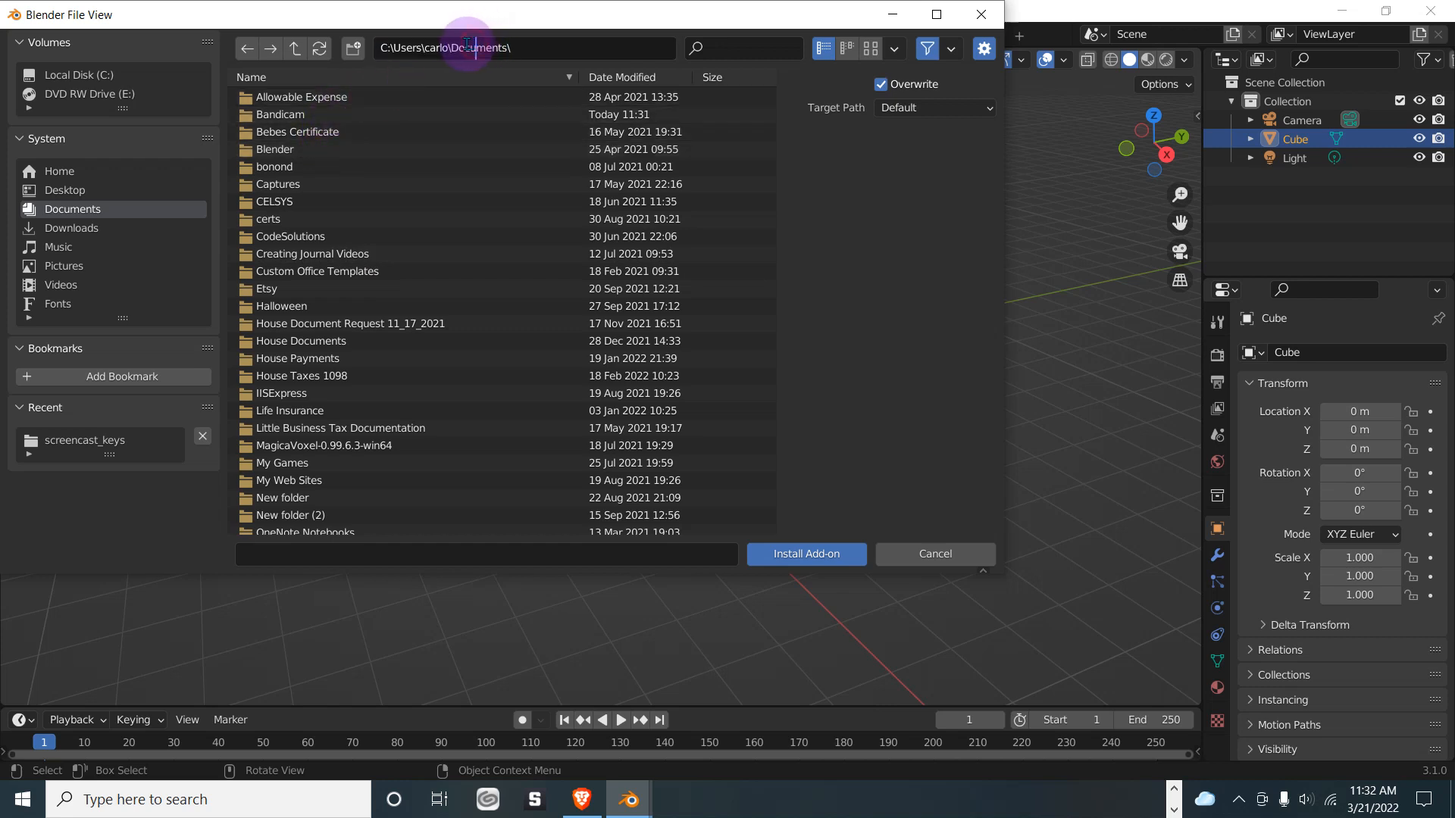
pyautogui.moveTo(452, 47); pyautogui.dragTo(577, 55)
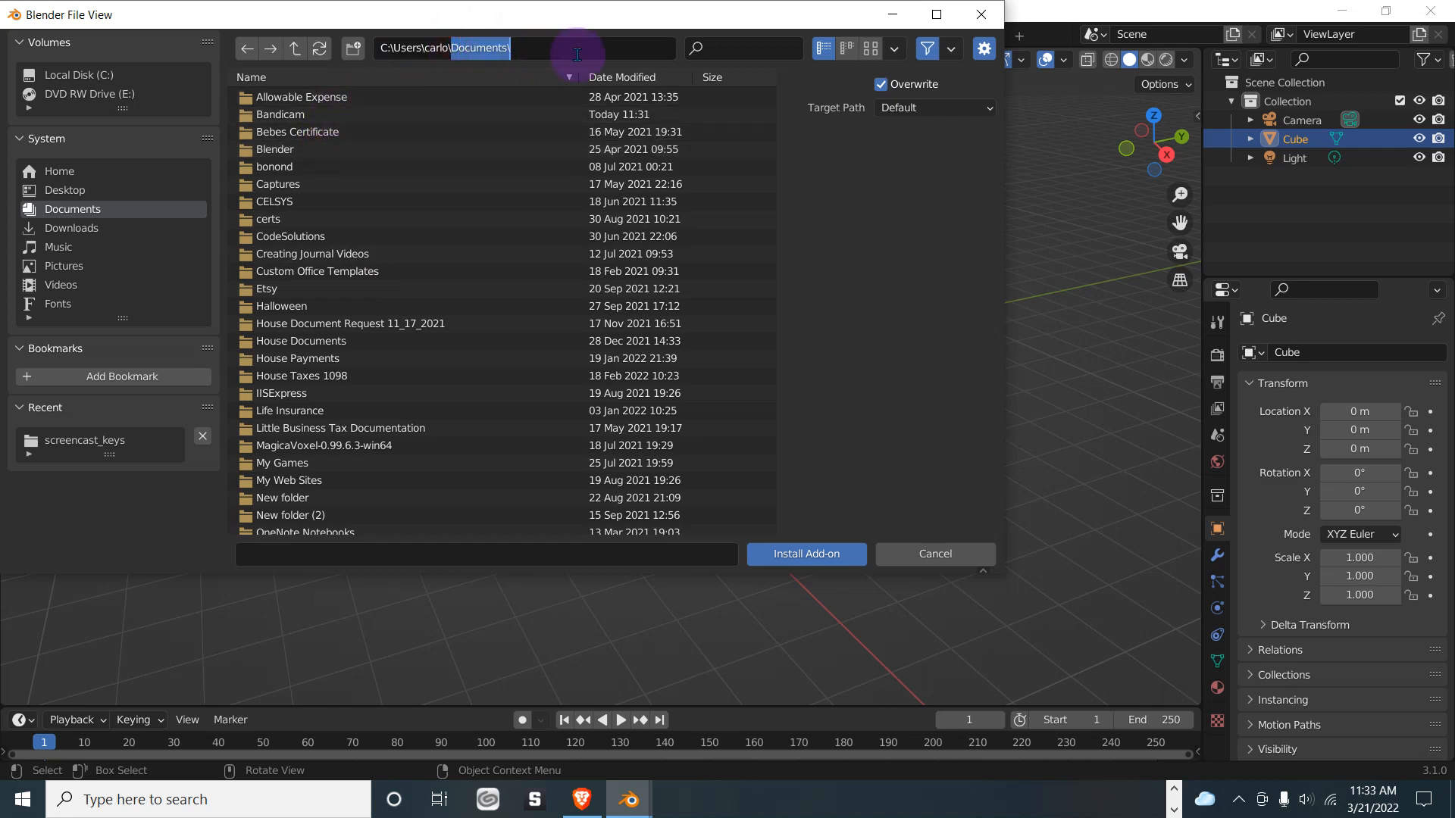
pyautogui.write('Desktop')
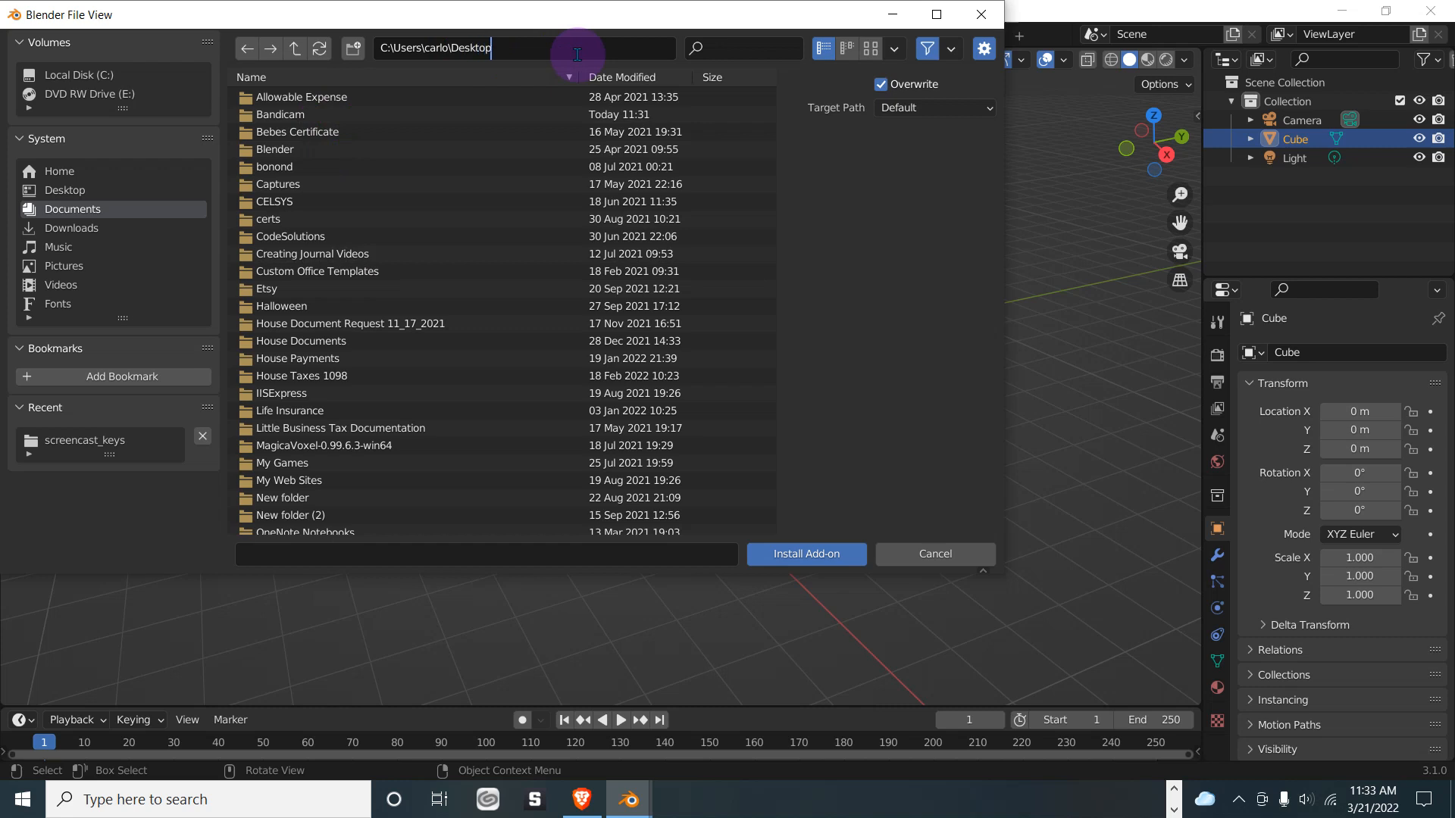
pyautogui.press('Return')
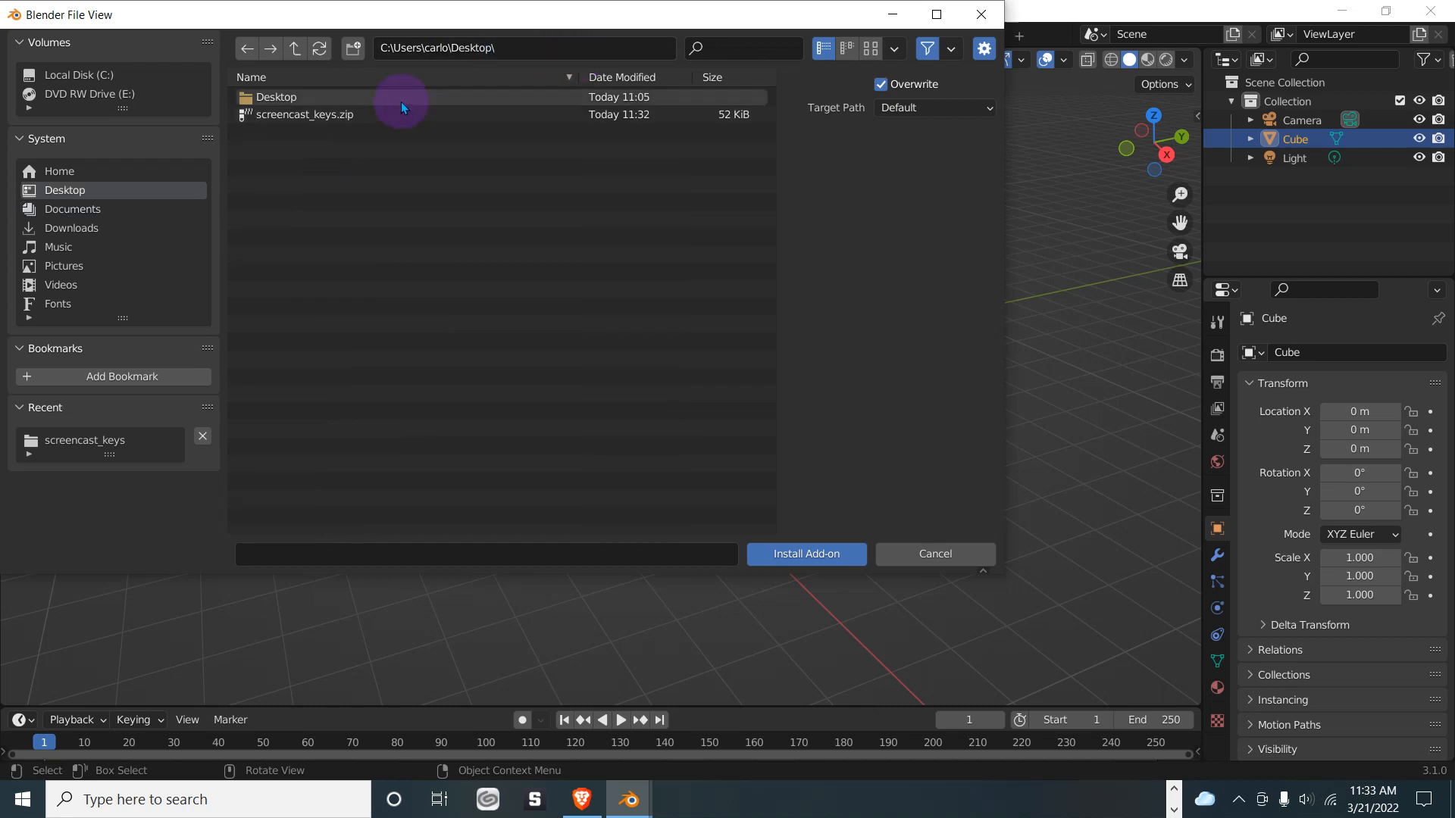
pyautogui.click(401, 121)
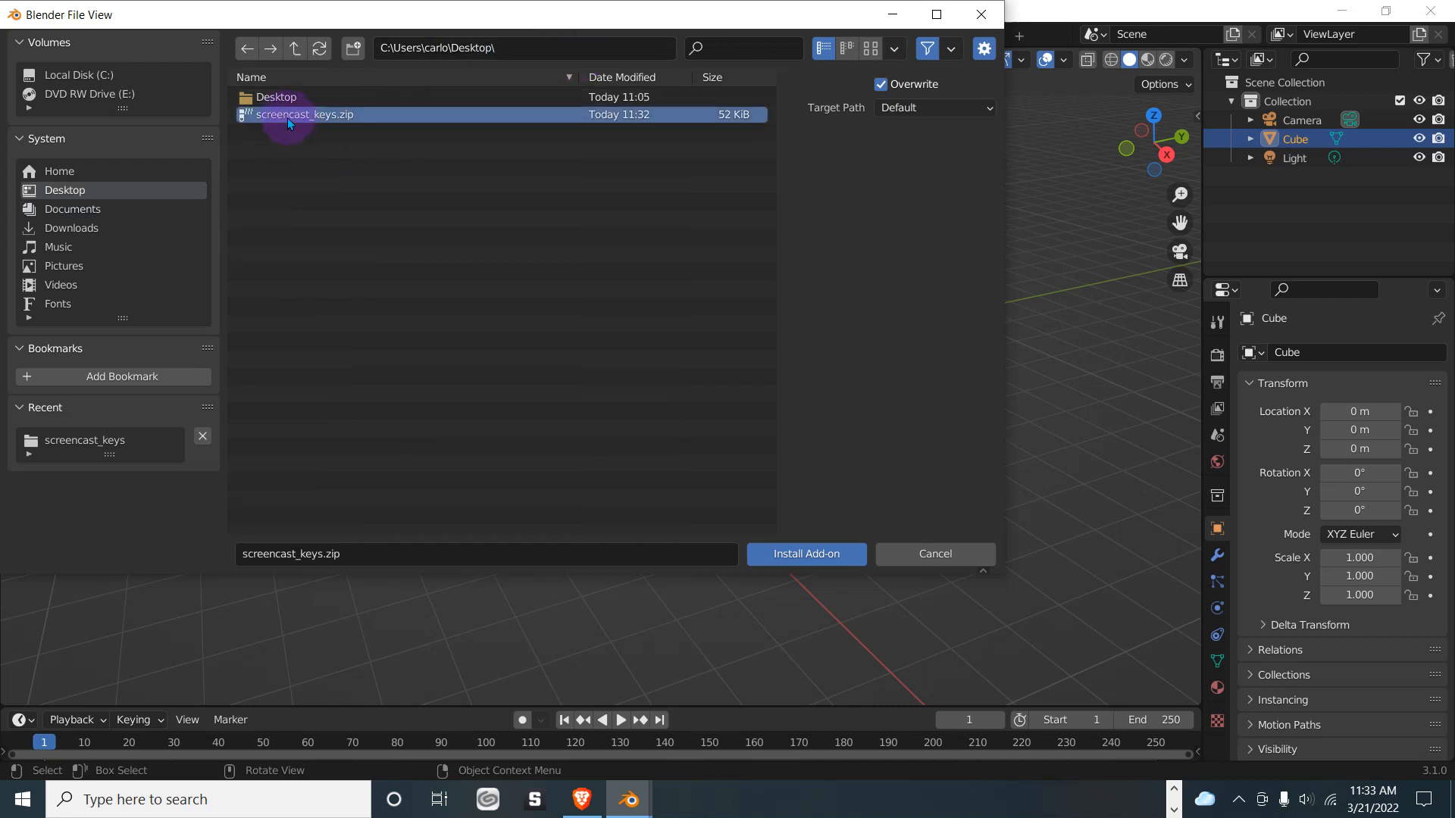
pyautogui.click(802, 555)
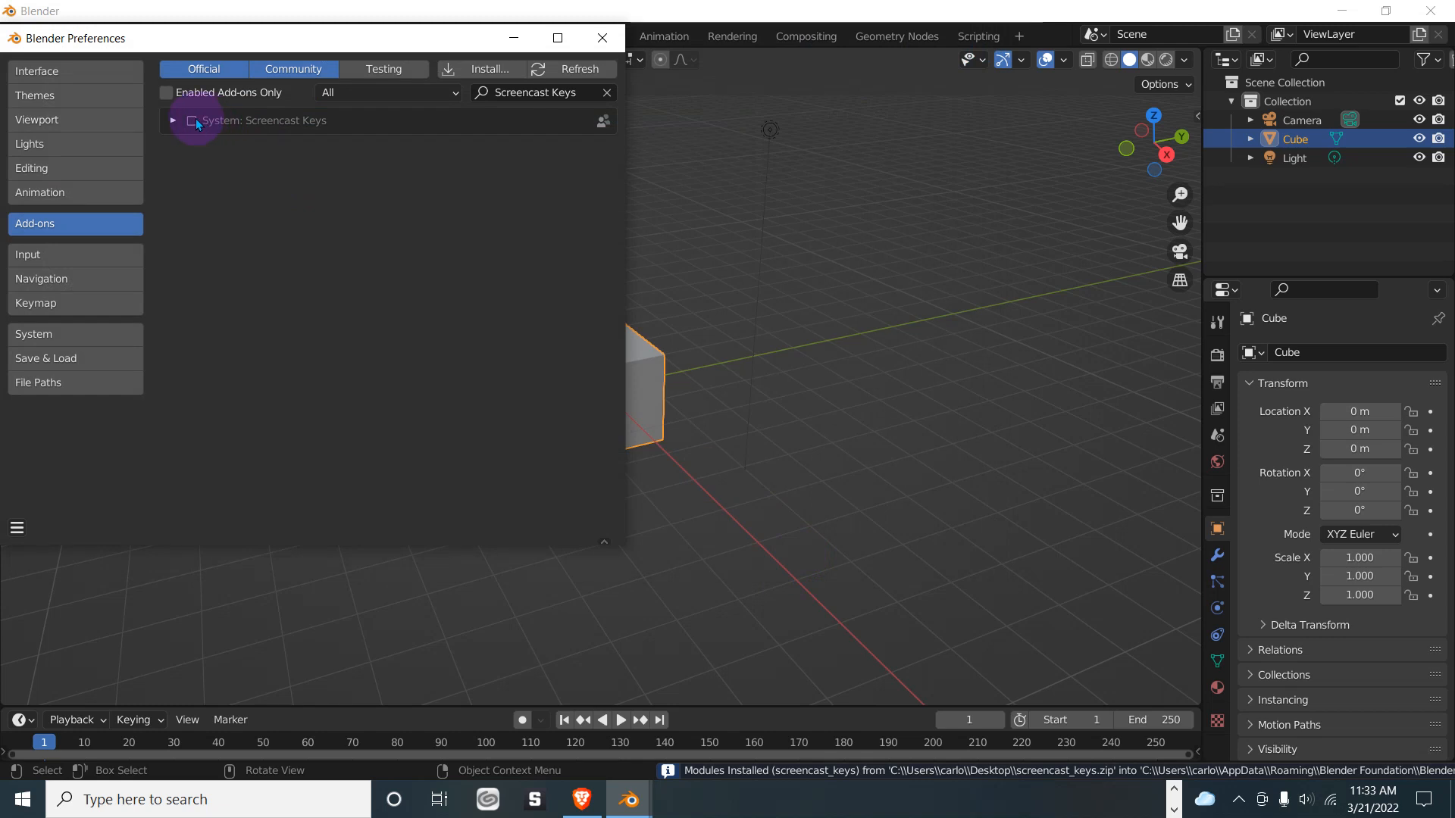
# - Enable the Screencast Keys add-on and filter the full add-on list by "scre"
pyautogui.click(194, 119)
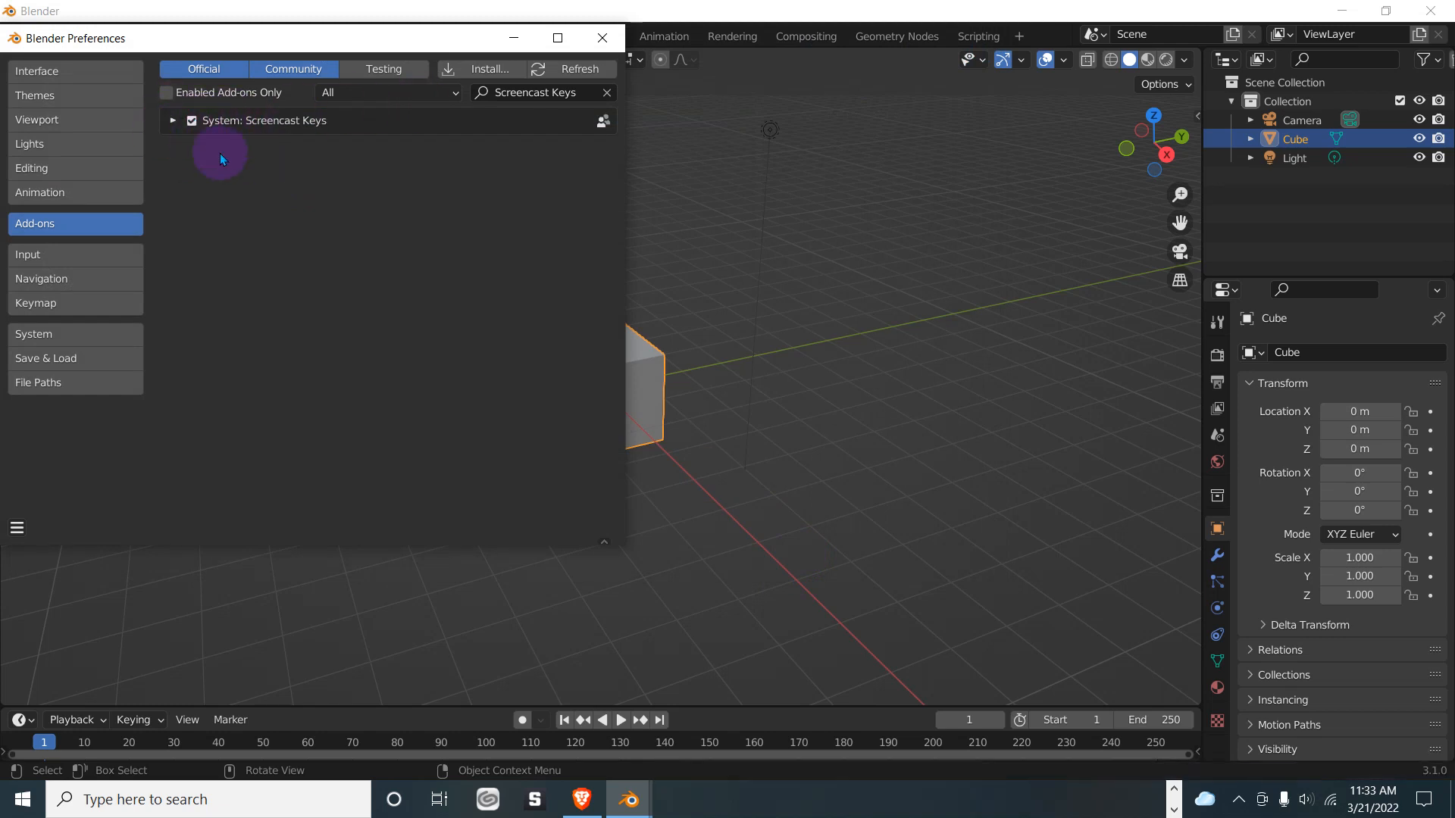
pyautogui.click(607, 93)
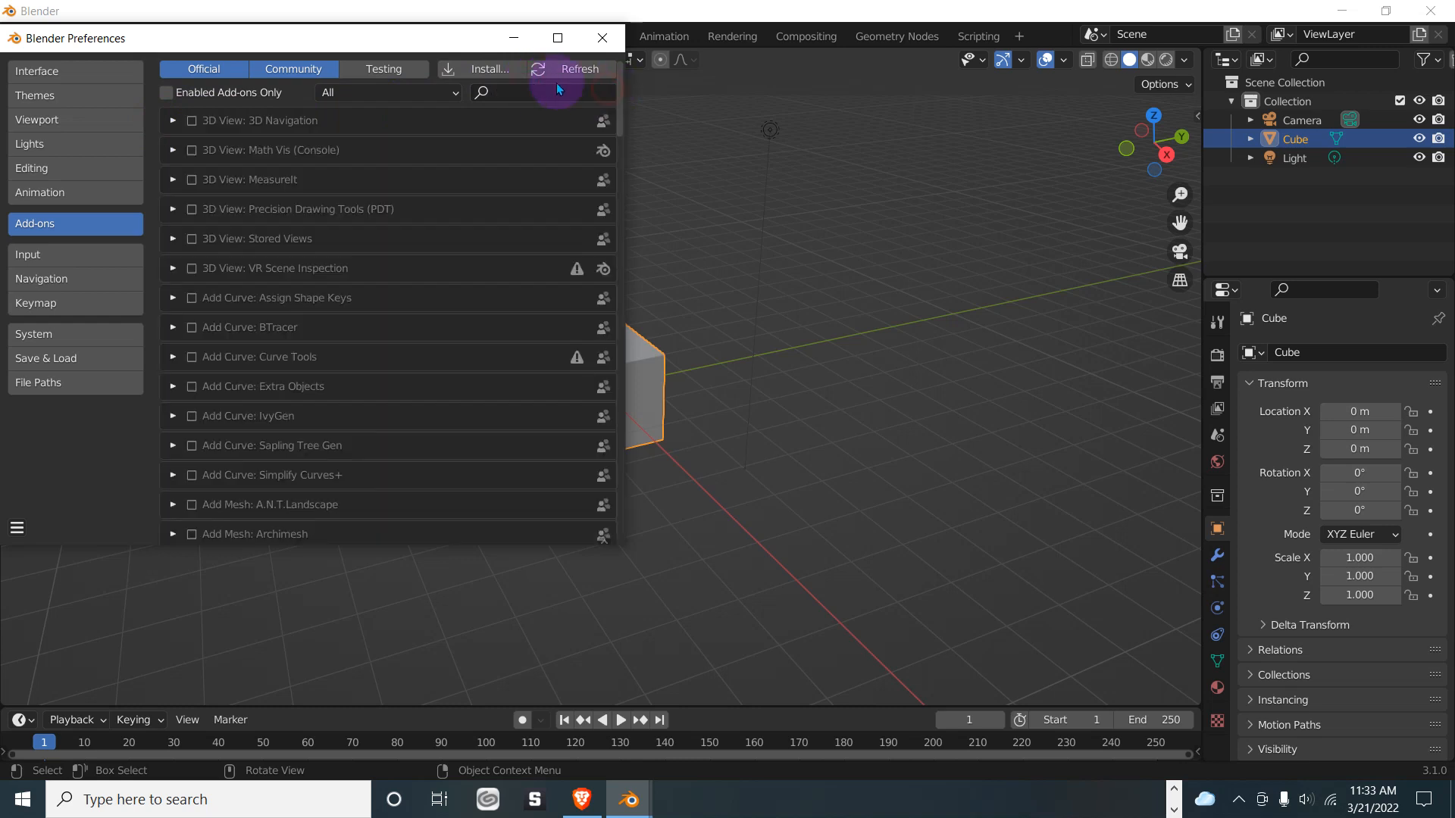
pyautogui.click(550, 87)
pyautogui.write('scre')
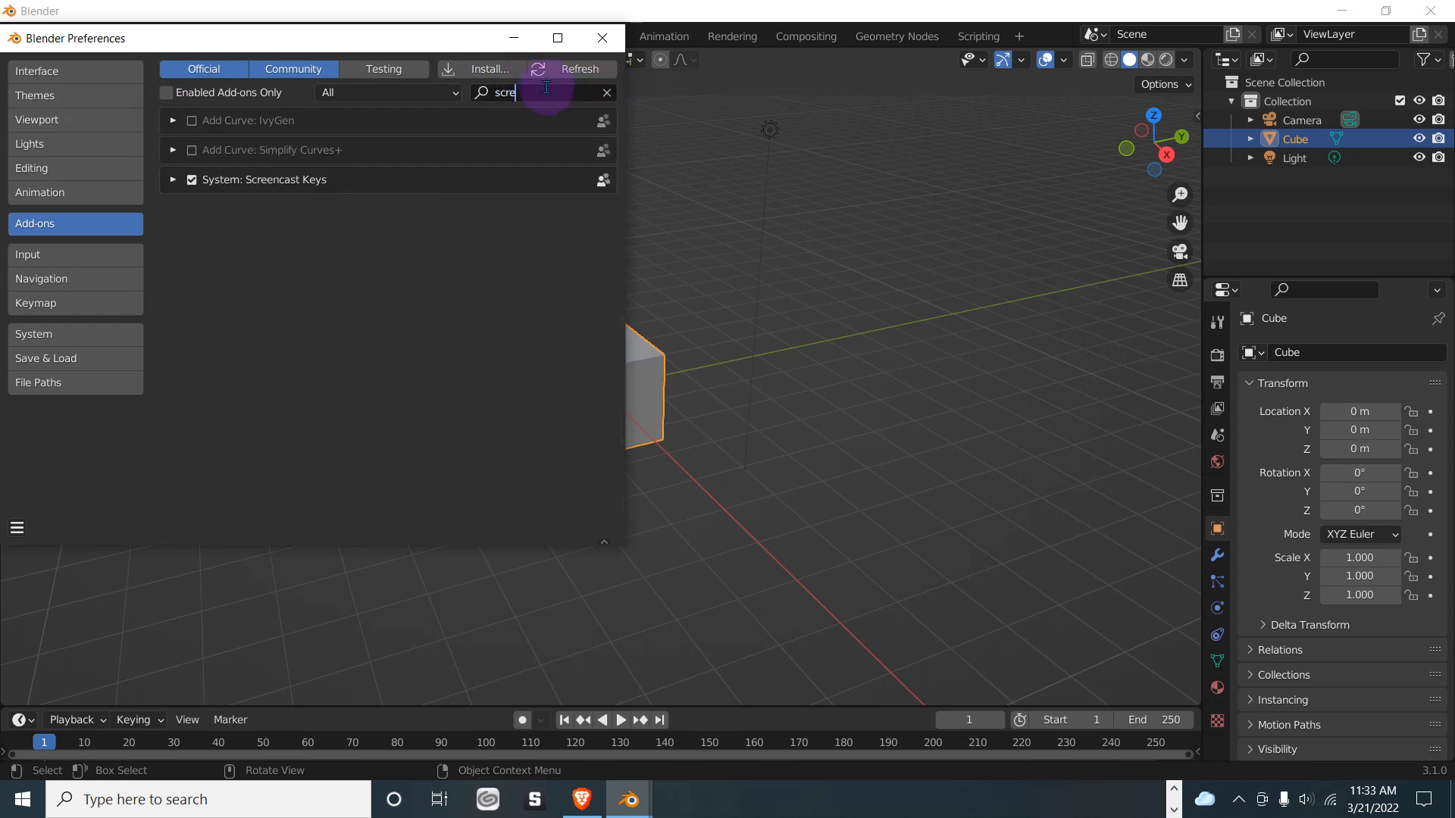
# - Expand the Screencast Keys add-on settings, turn on Enable On Startup, and close the preferences
pyautogui.click(171, 180)
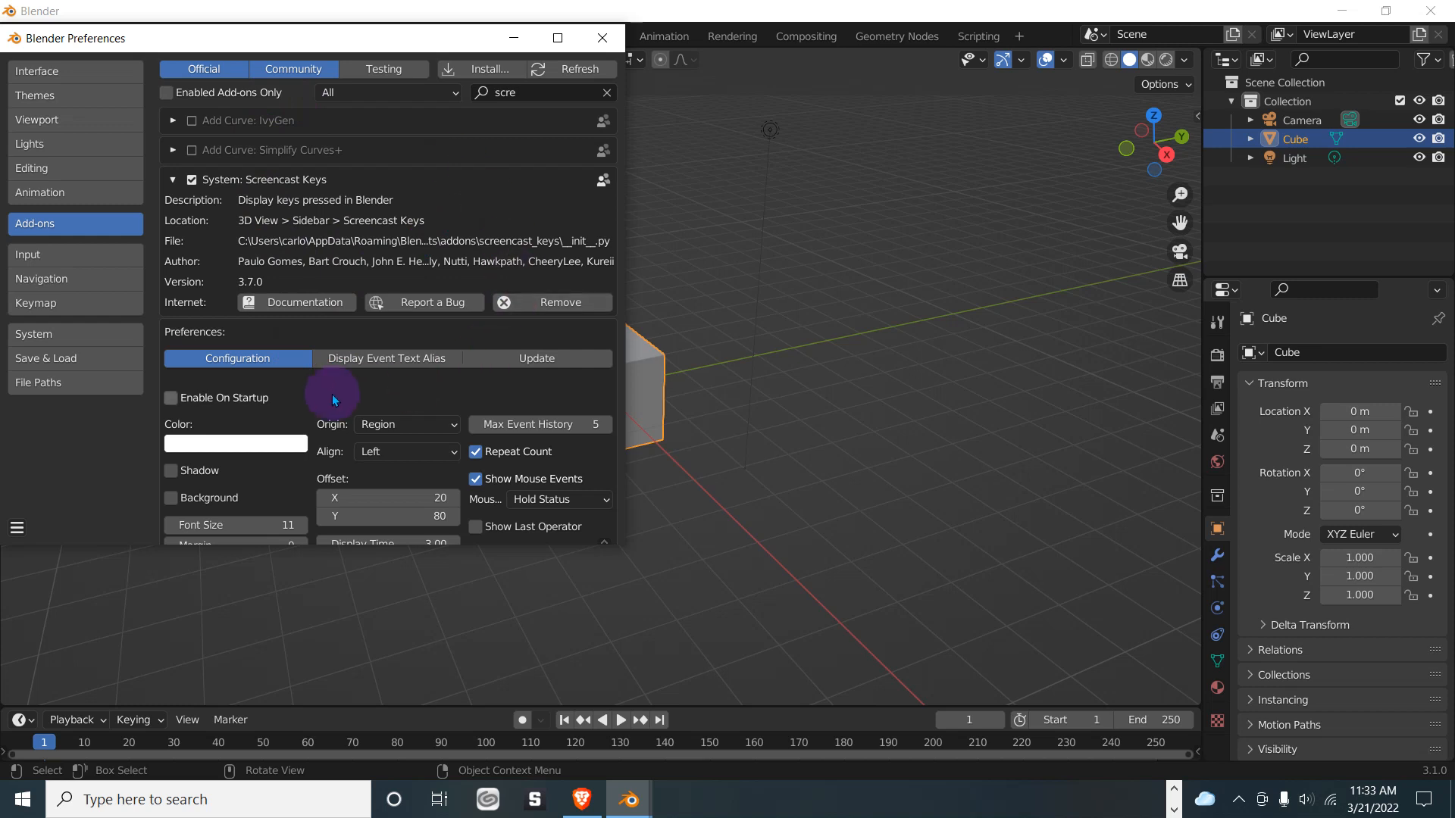
pyautogui.scroll(-2, 489, 434)
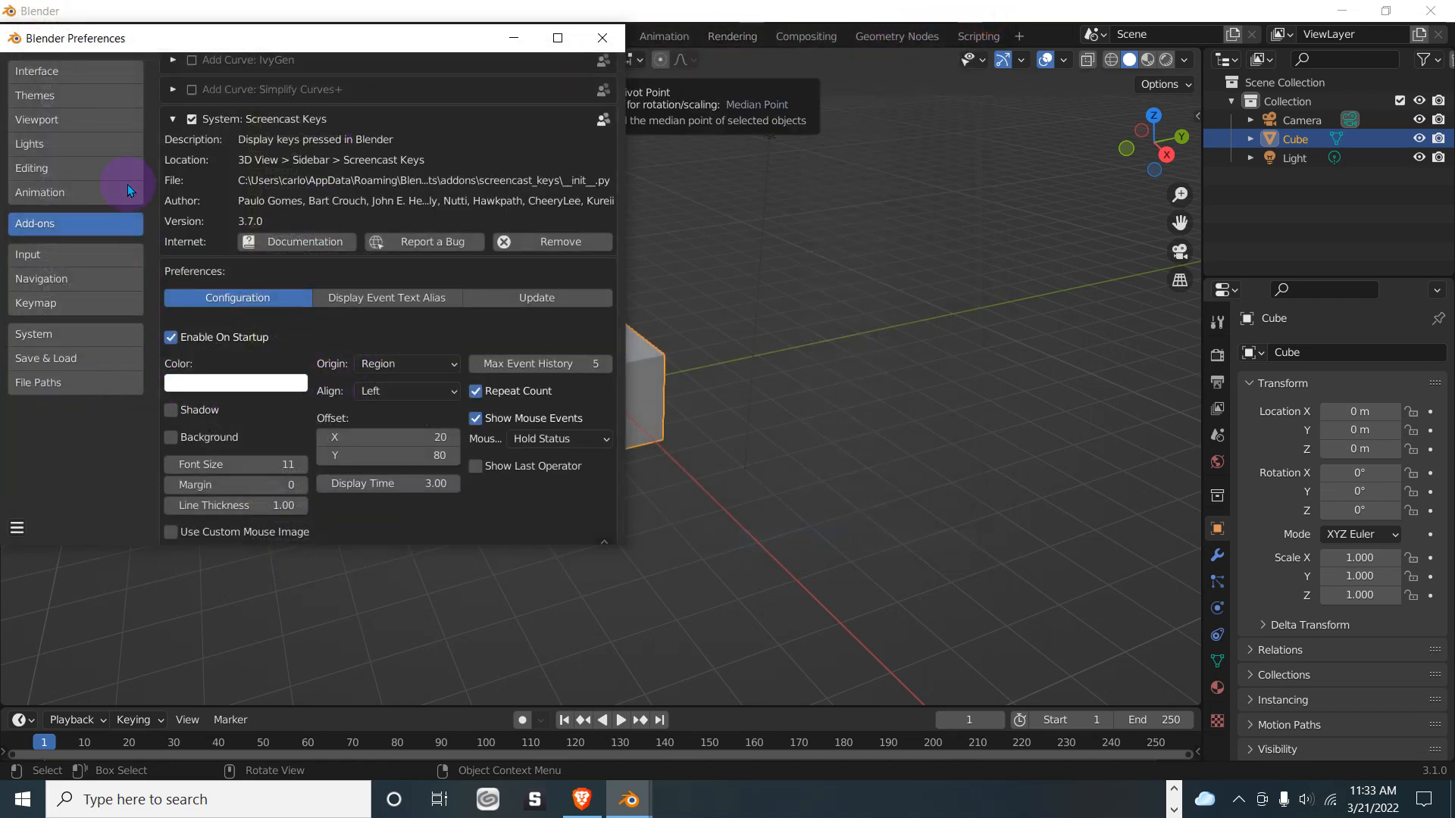
pyautogui.scroll(2, 318, 336)
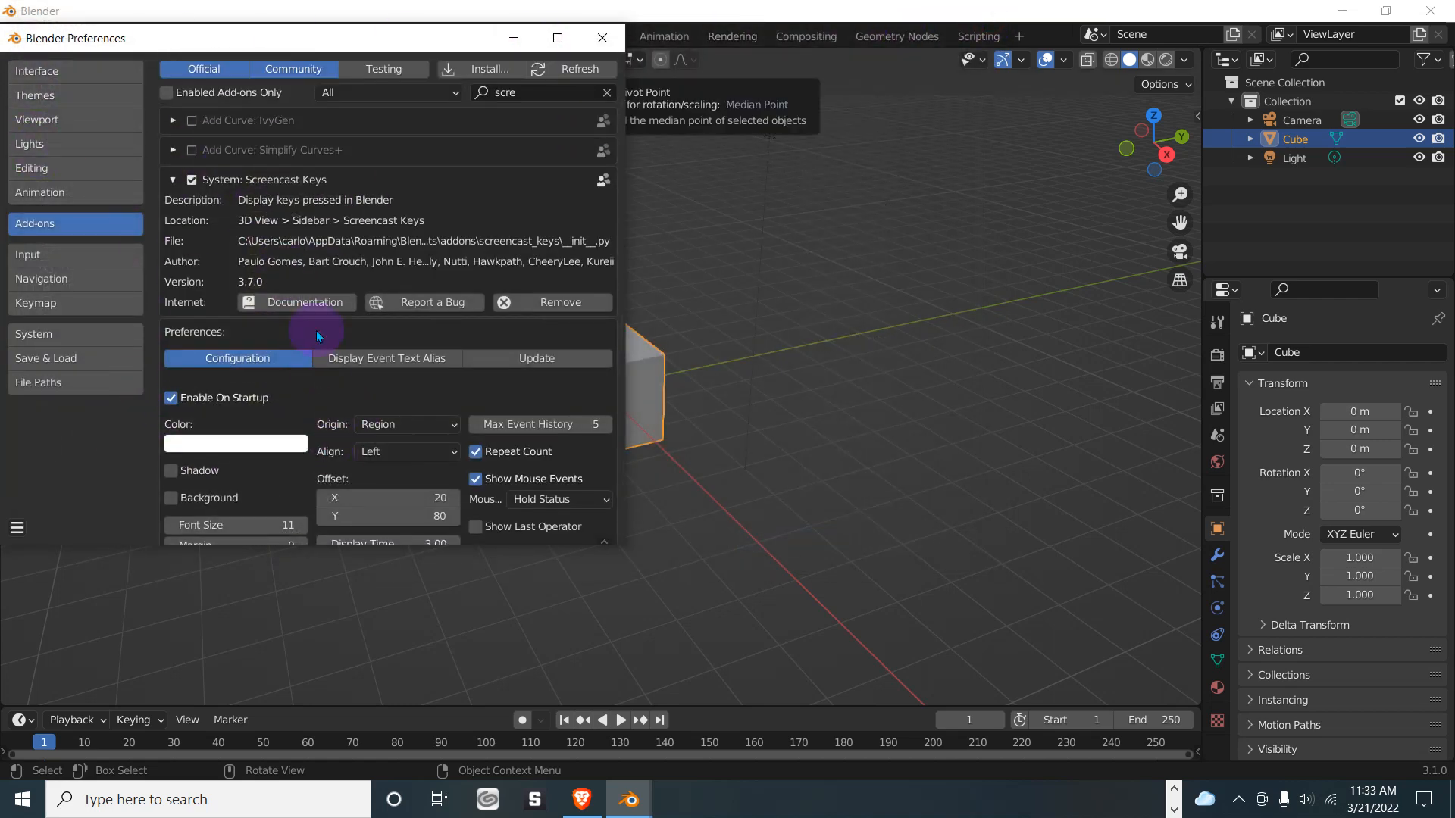
pyautogui.click(562, 62)
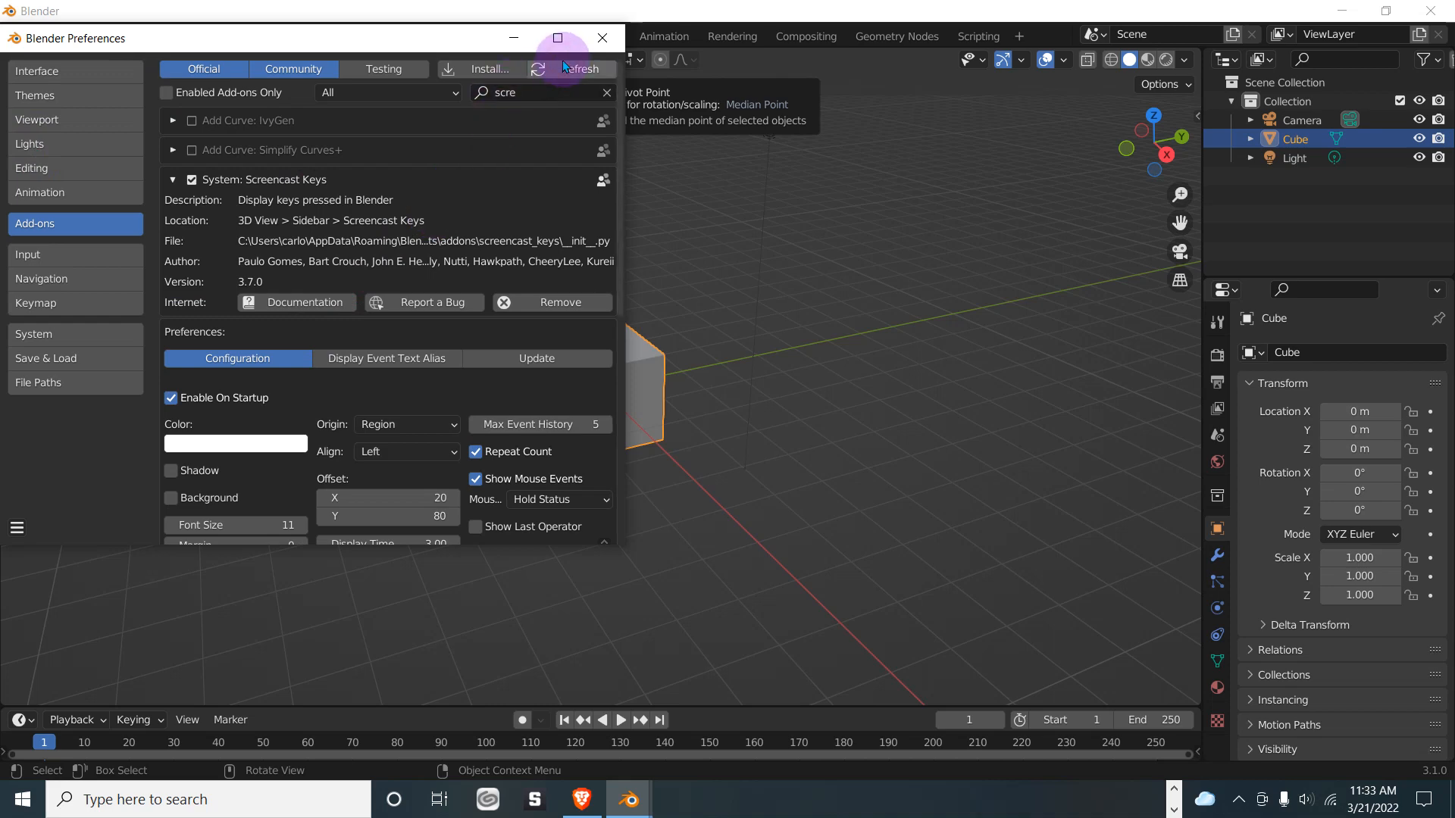
pyautogui.click(598, 42)
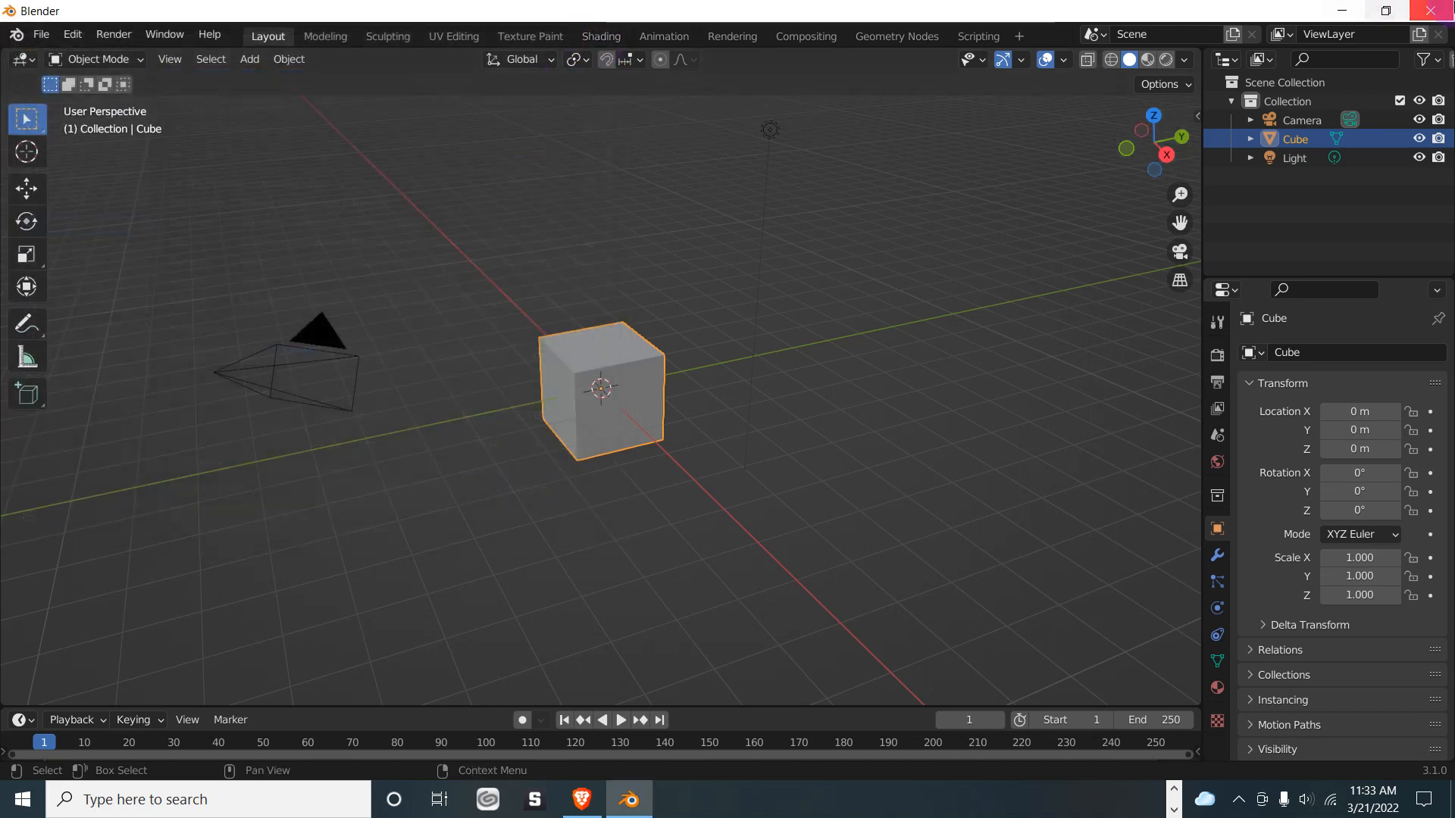
# - Restart Blender without saving the untitled file and dismiss the splash screen
pyautogui.click(1430, 11)
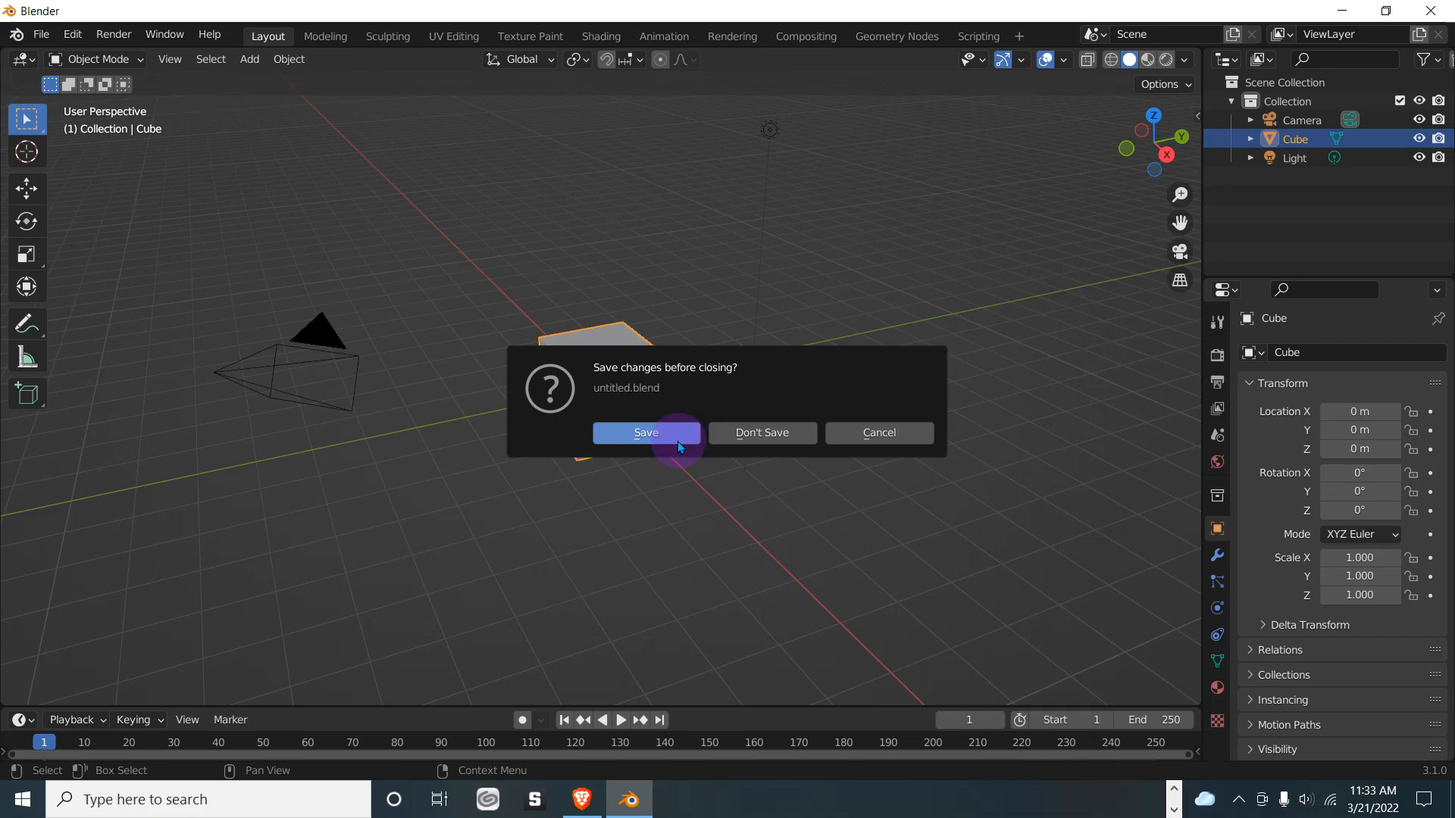
pyautogui.click(761, 433)
pyautogui.click(1346, 13)
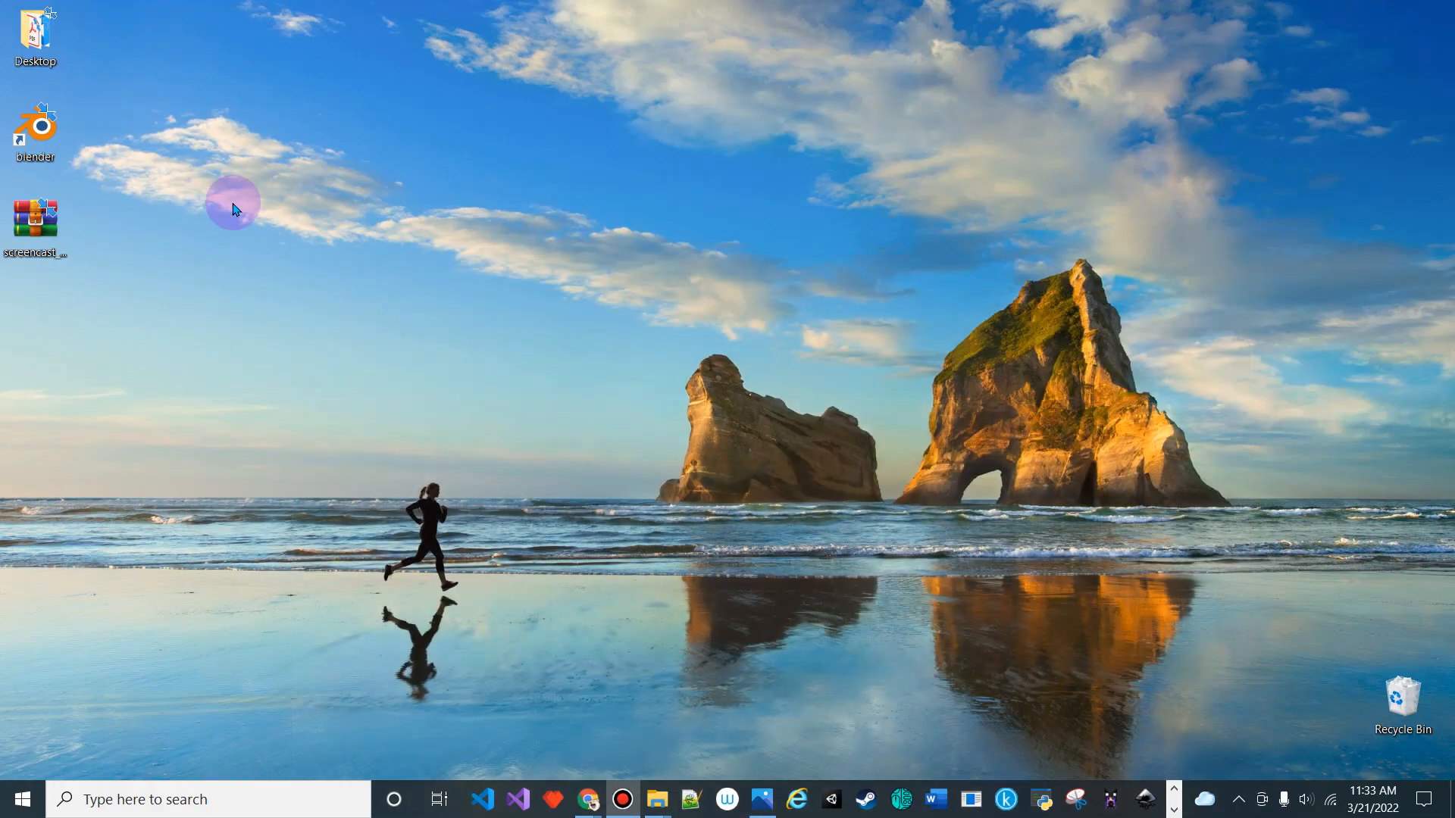
pyautogui.doubleClick(65, 135)
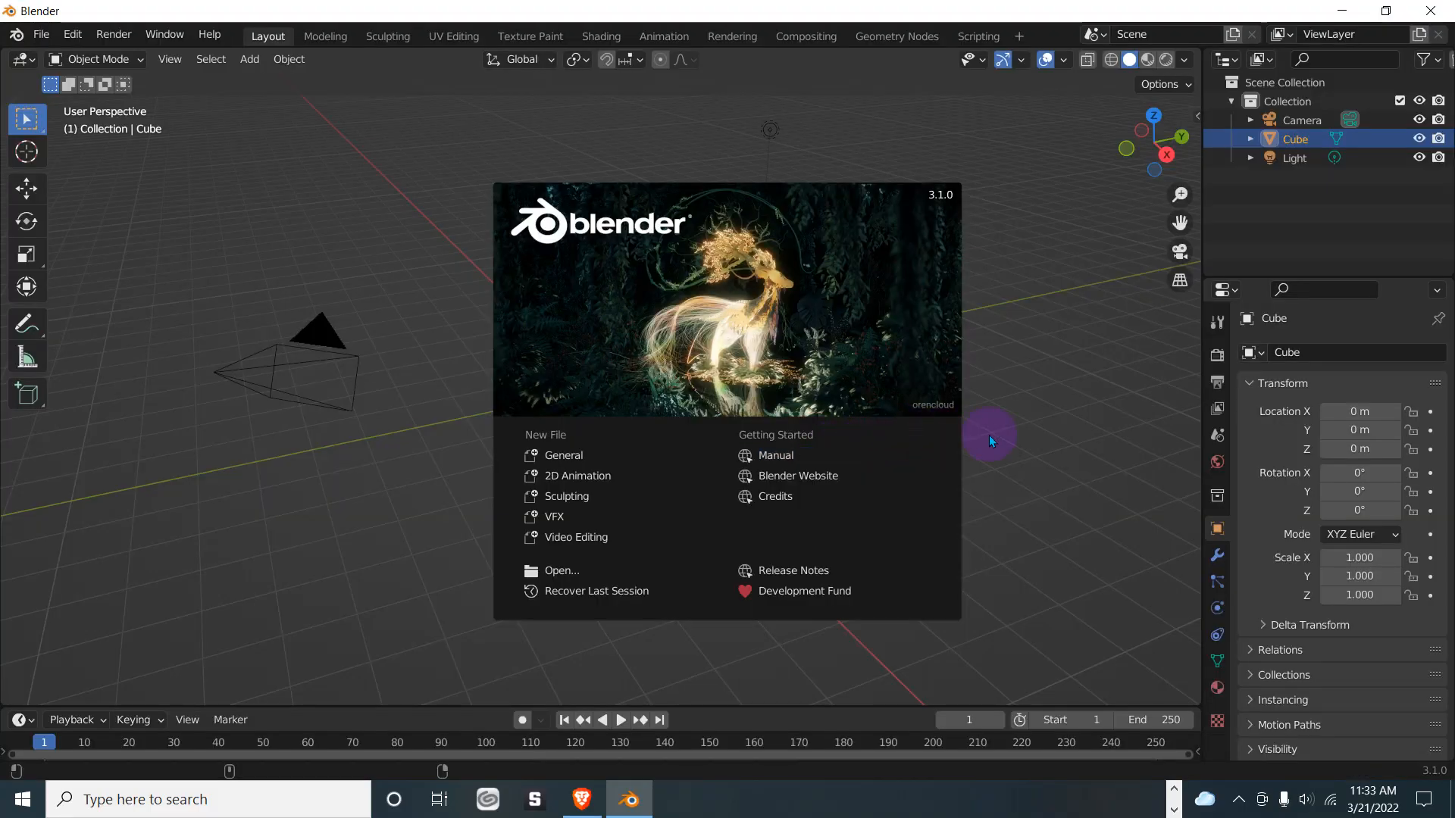
pyautogui.click(1017, 430)
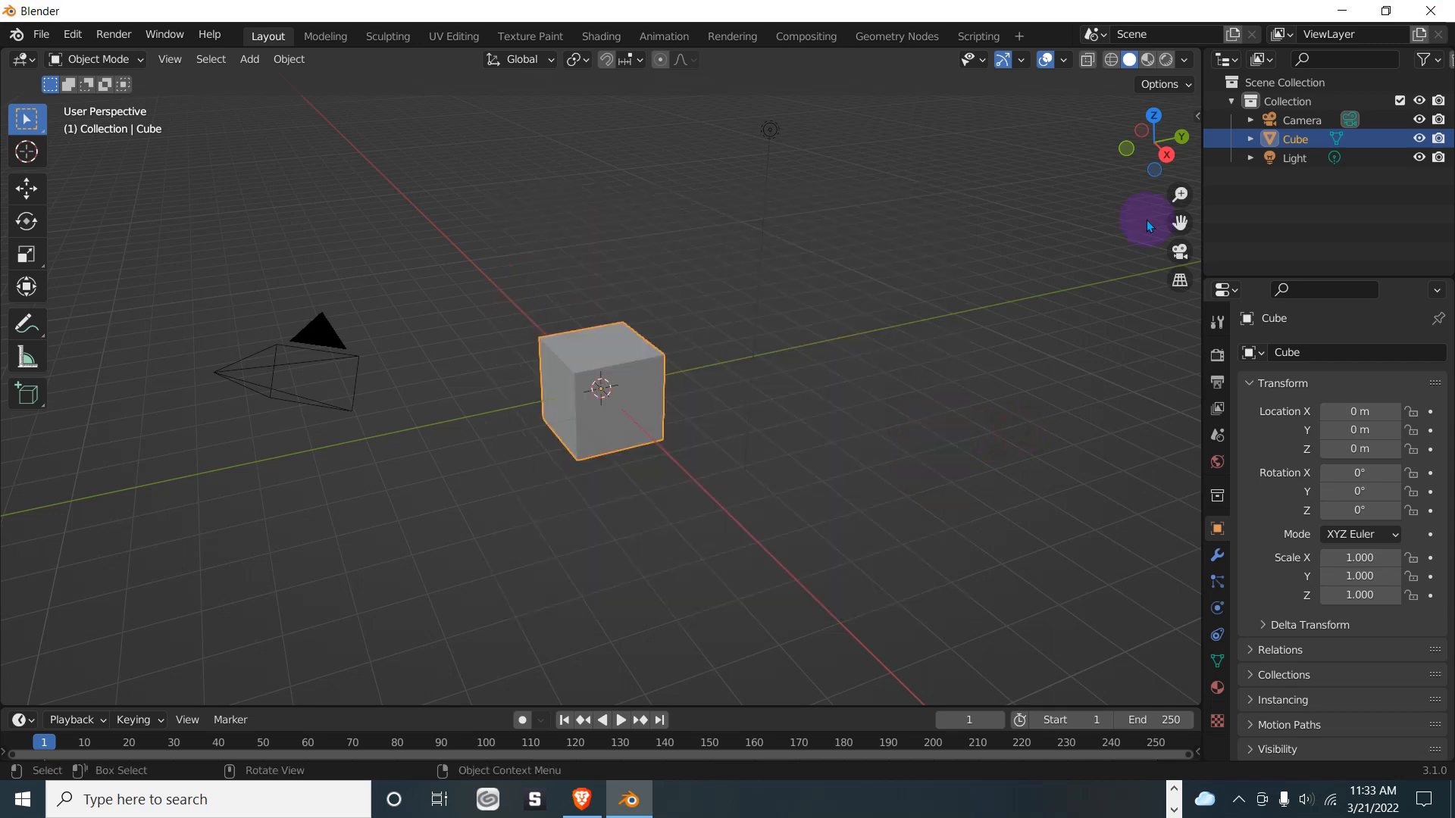
# - Set the Screencast Keys overlay color to orange, the offset to X 15 and Y 75, and the display time to 5.00
pyautogui.click(1197, 118)
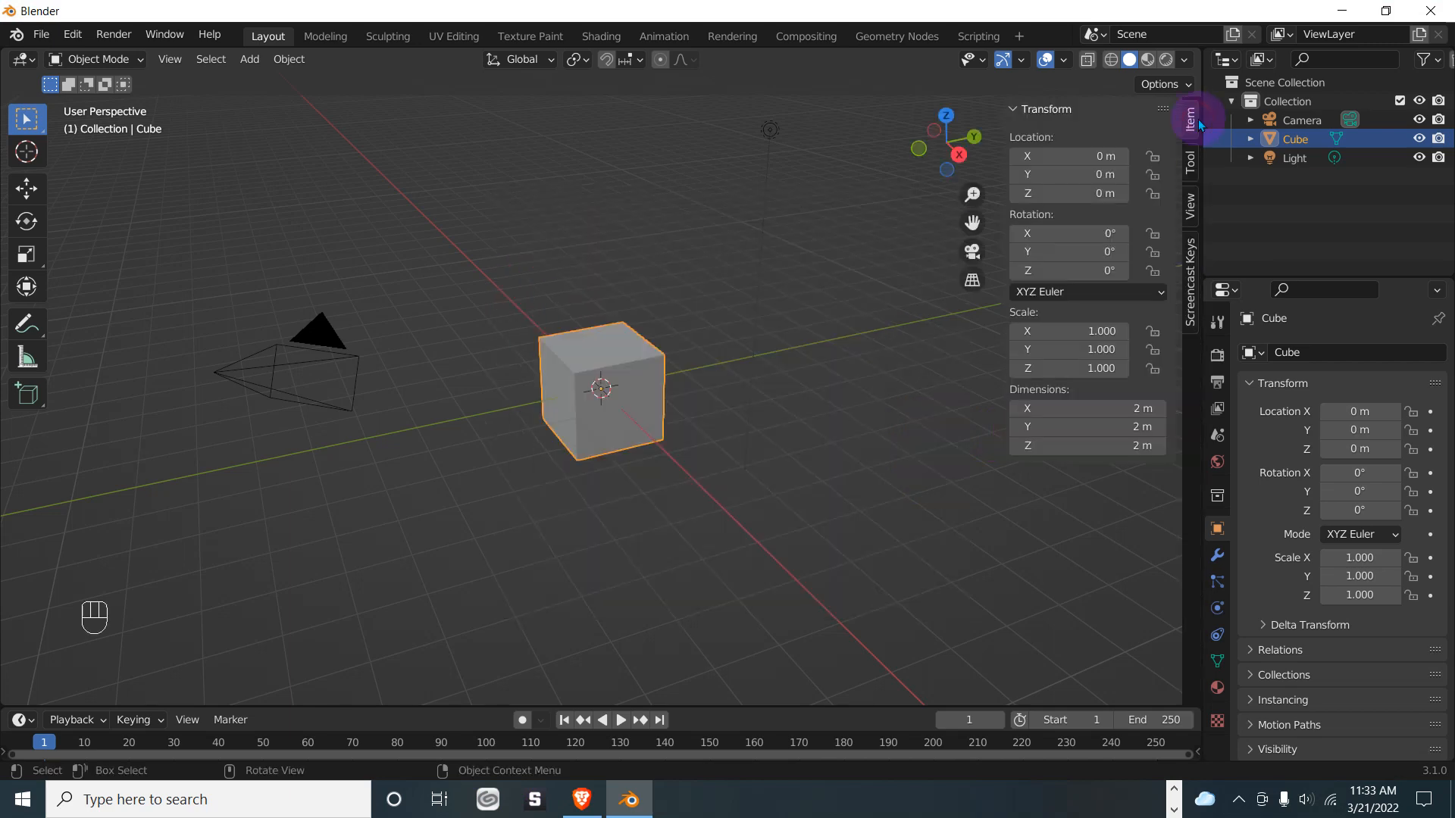
pyautogui.click(1192, 266)
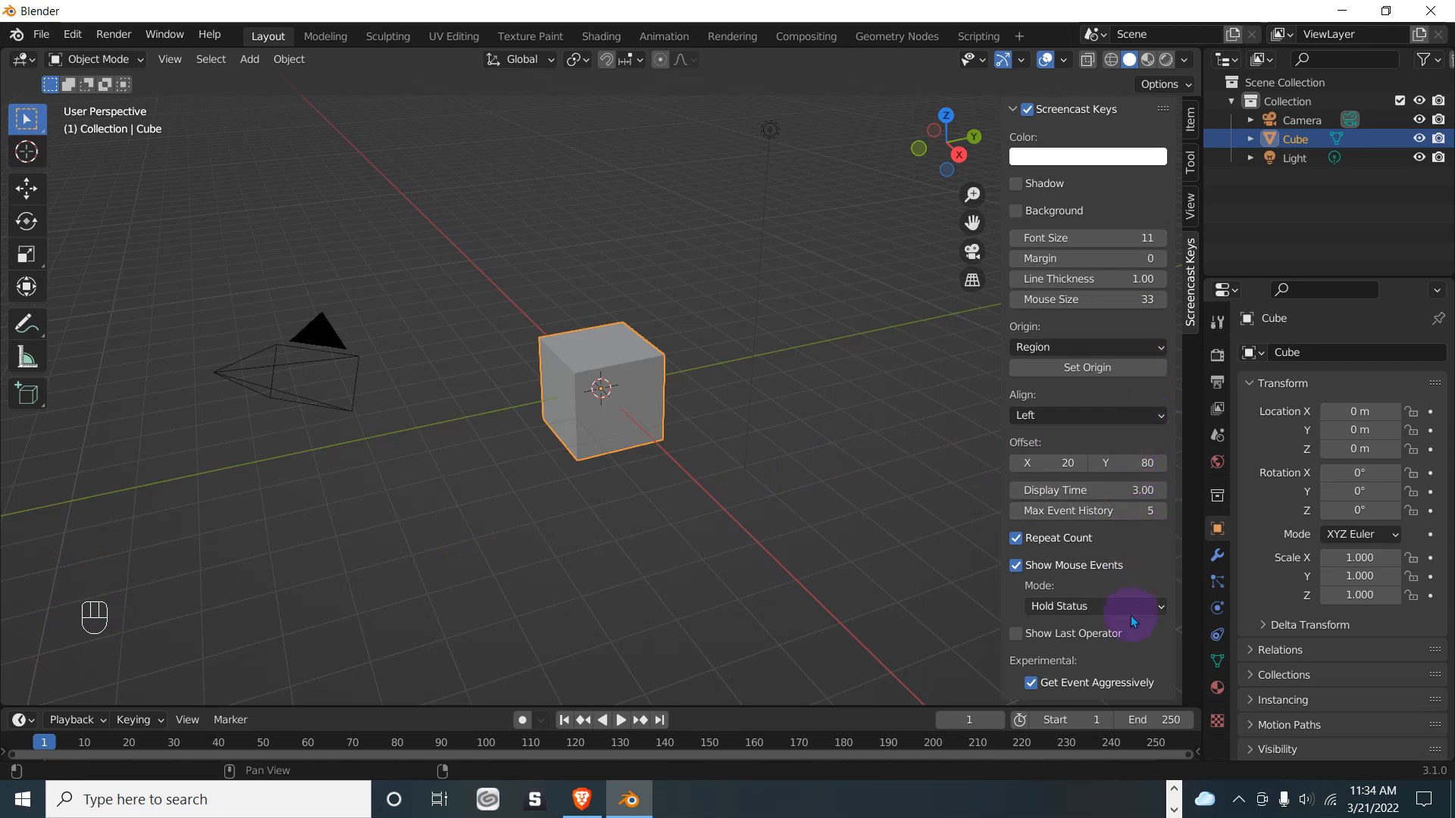
pyautogui.click(1079, 158)
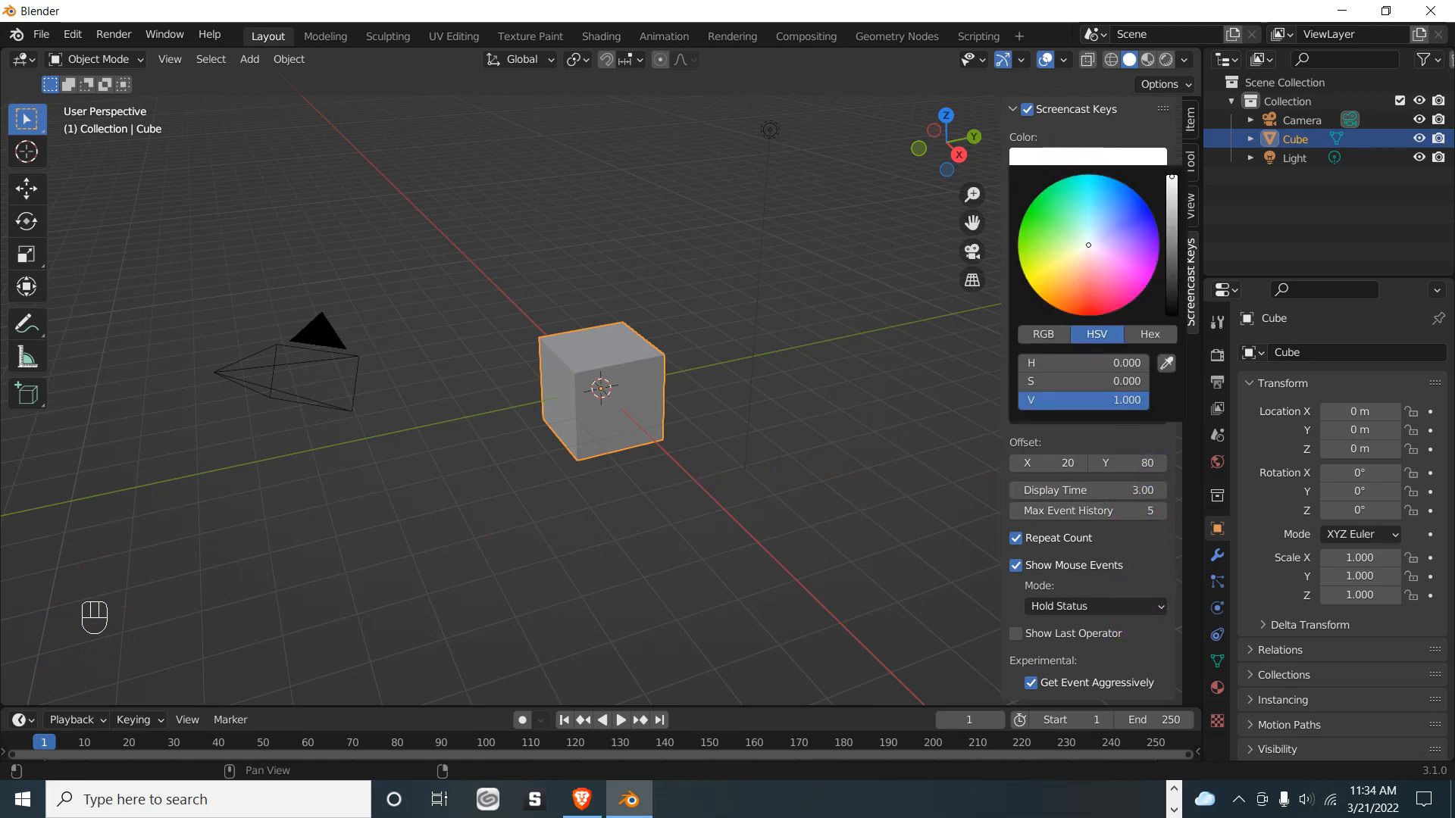
pyautogui.moveTo(1071, 265); pyautogui.dragTo(1051, 290)
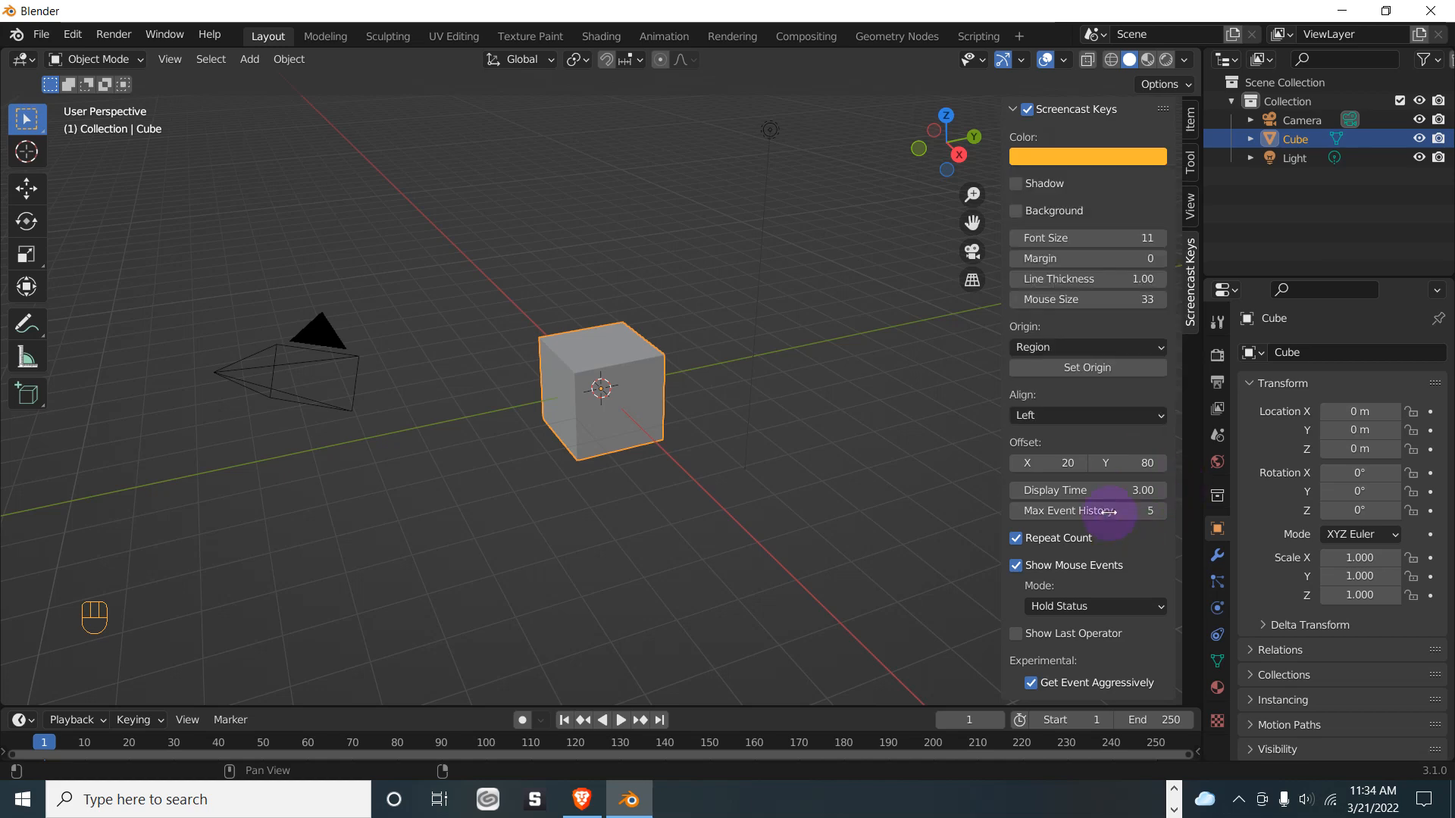
pyautogui.moveTo(1072, 463); pyautogui.dragTo(1129, 491)
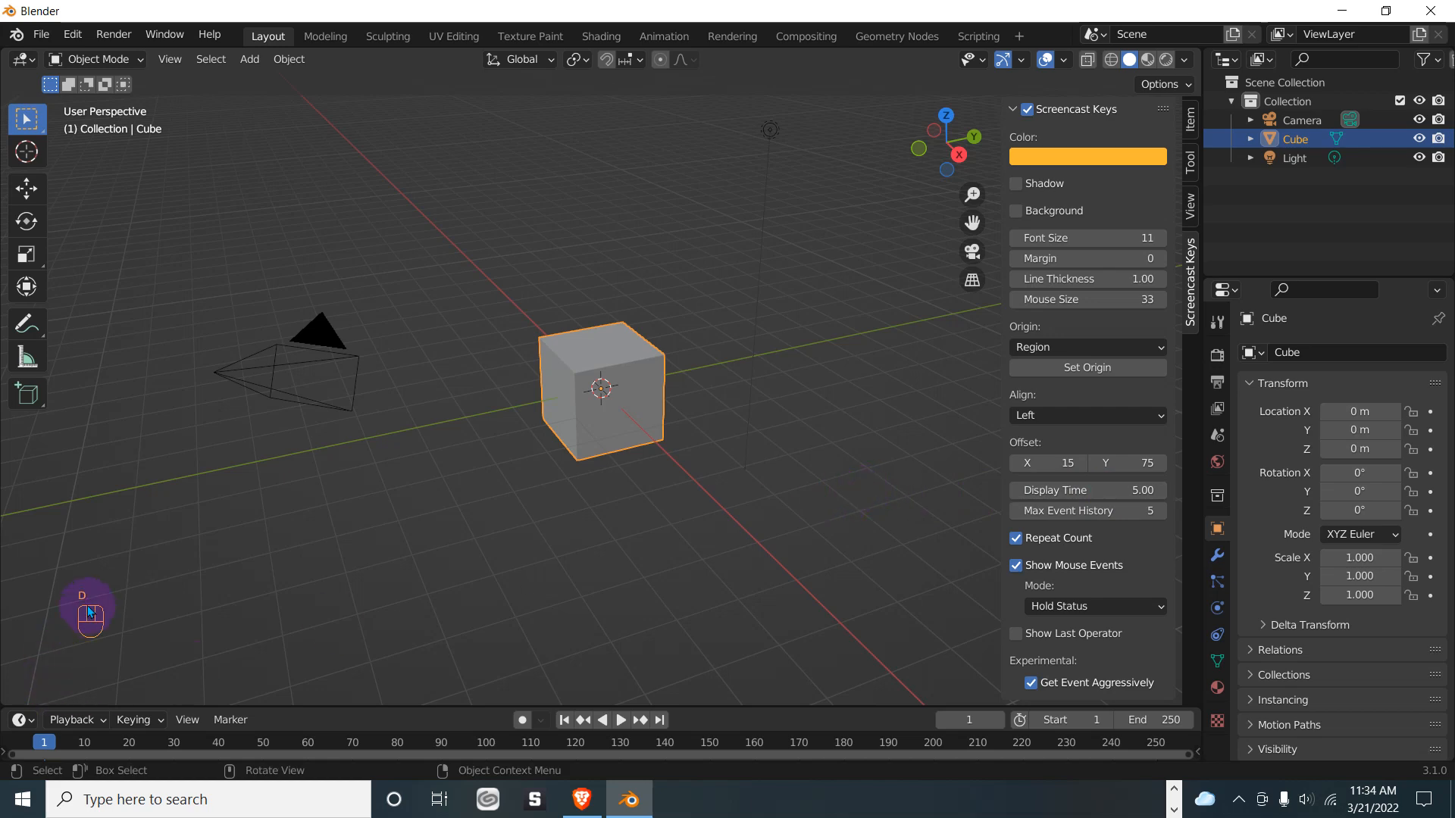
# - Test the keystroke overlay in the viewport by starting to scale the cube, and cancel the scaling
pyautogui.press('s')
pyautogui.press('a')
pyautogui.press('s')
pyautogui.press('s')
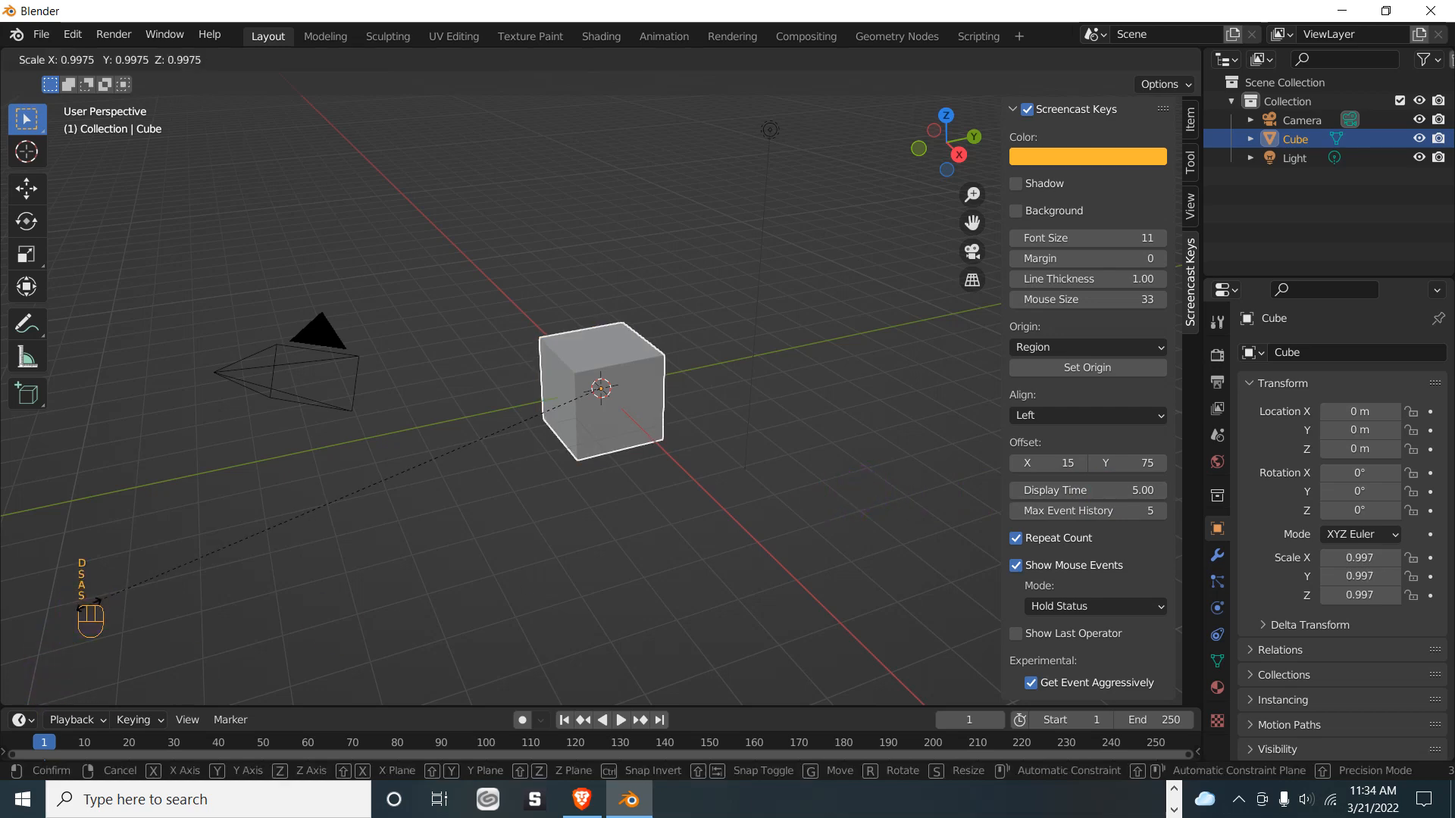
pyautogui.press('a')
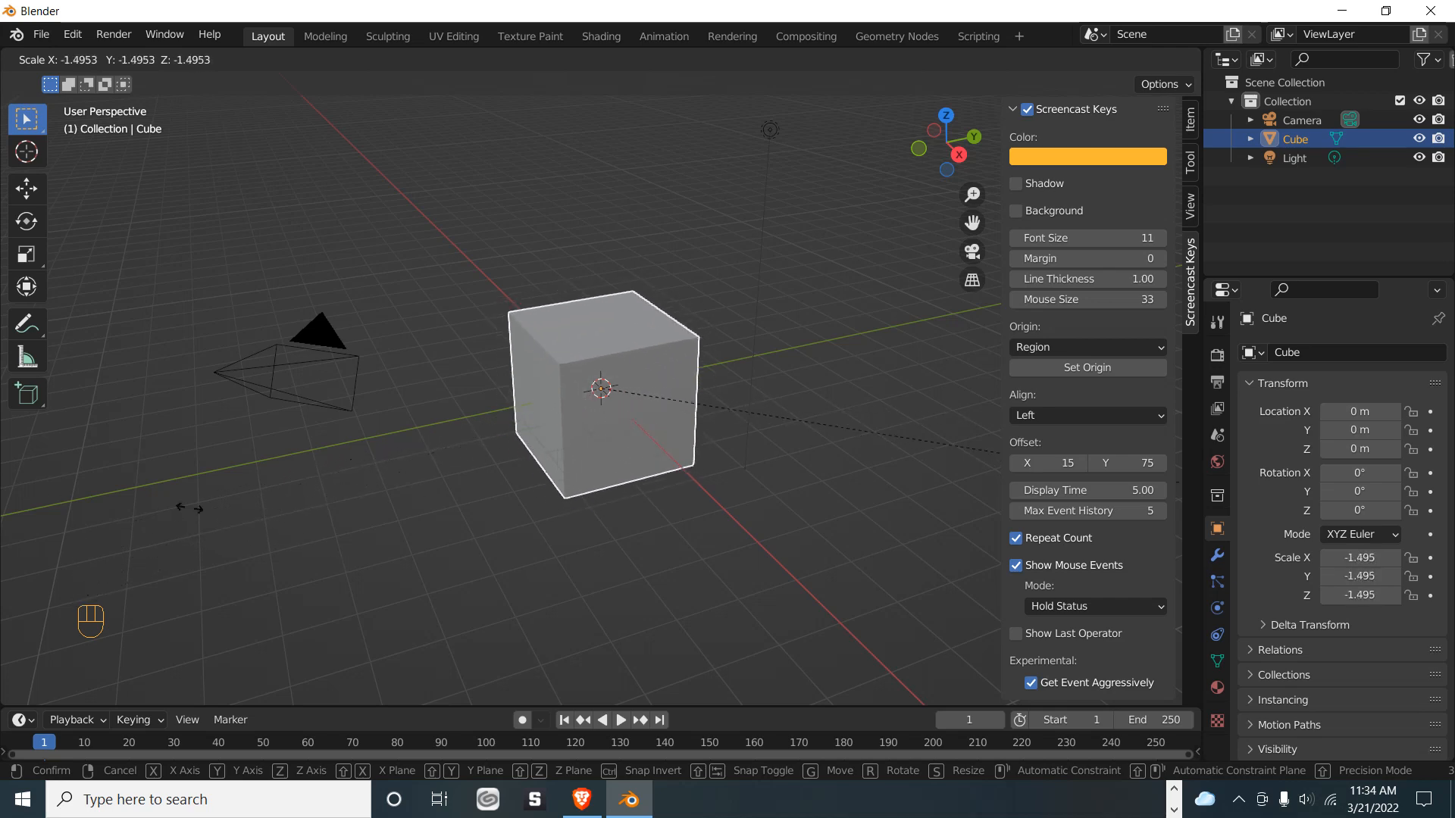
pyautogui.press('Escape')
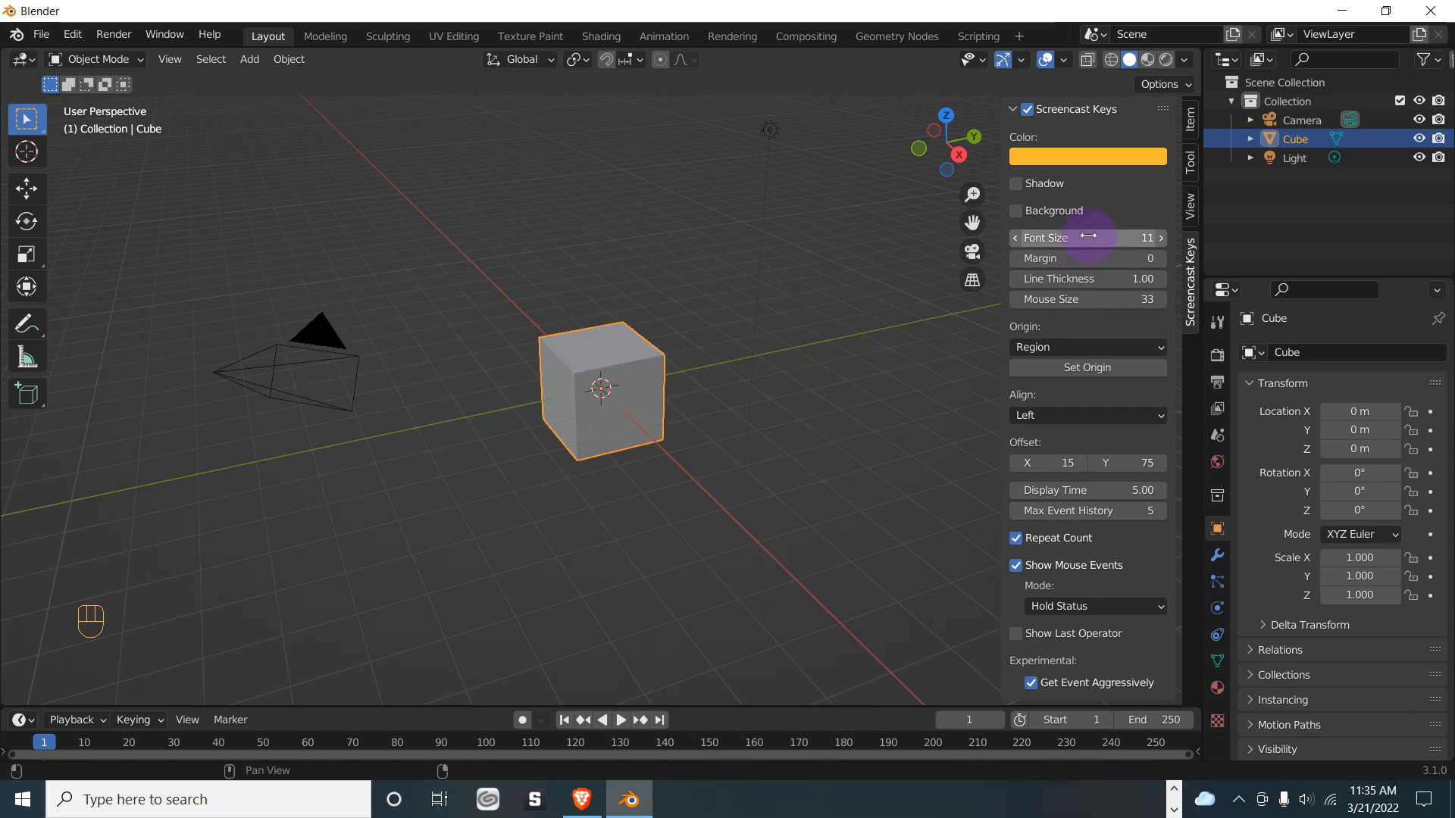
# - Enlarge the Screencast Keys overlay to font size 16 and mouse size 60, and set its X offset to -12
pyautogui.moveTo(1088, 237); pyautogui.dragTo(1097, 238)
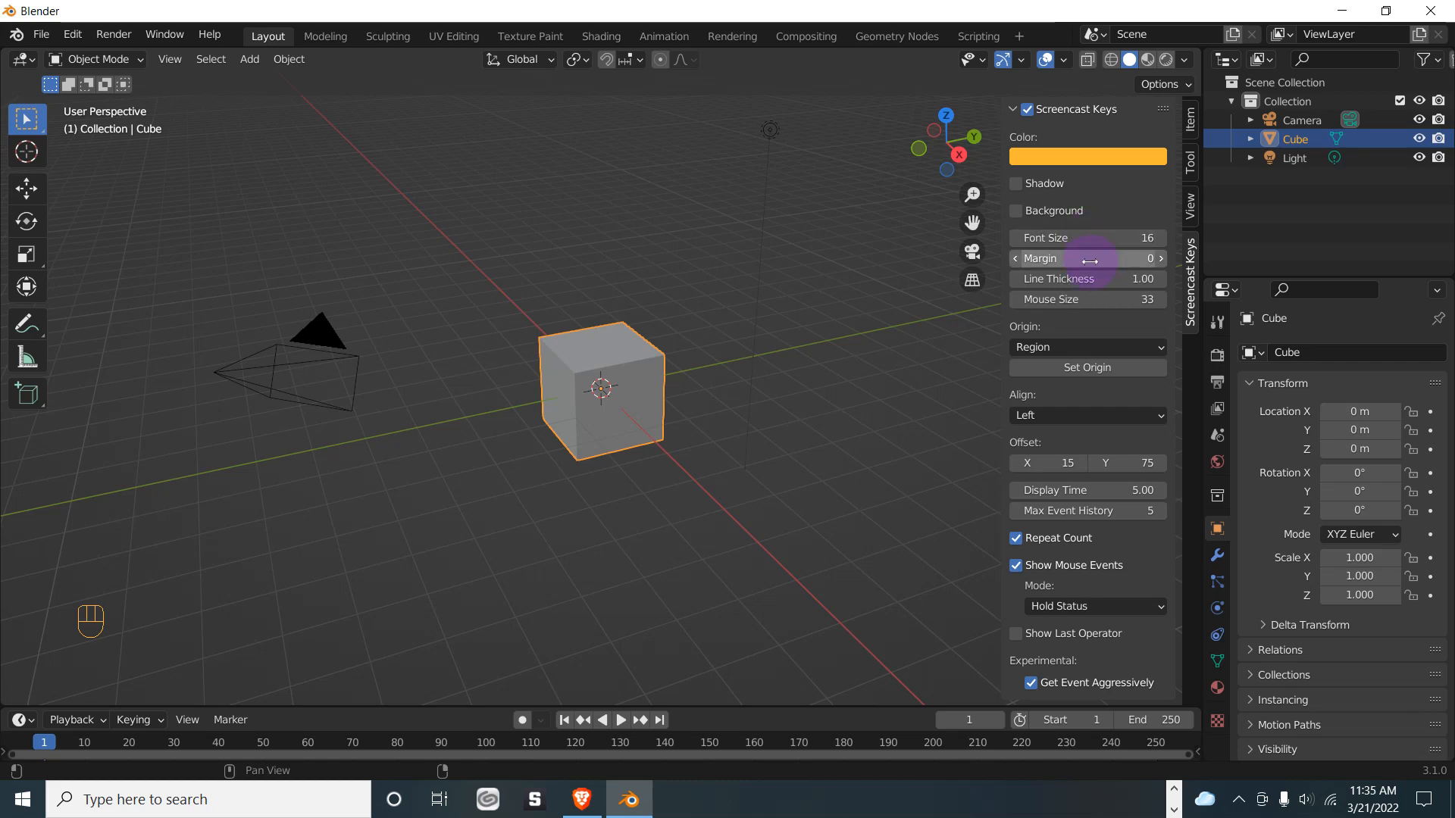
pyautogui.moveTo(1095, 298); pyautogui.dragTo(1086, 299)
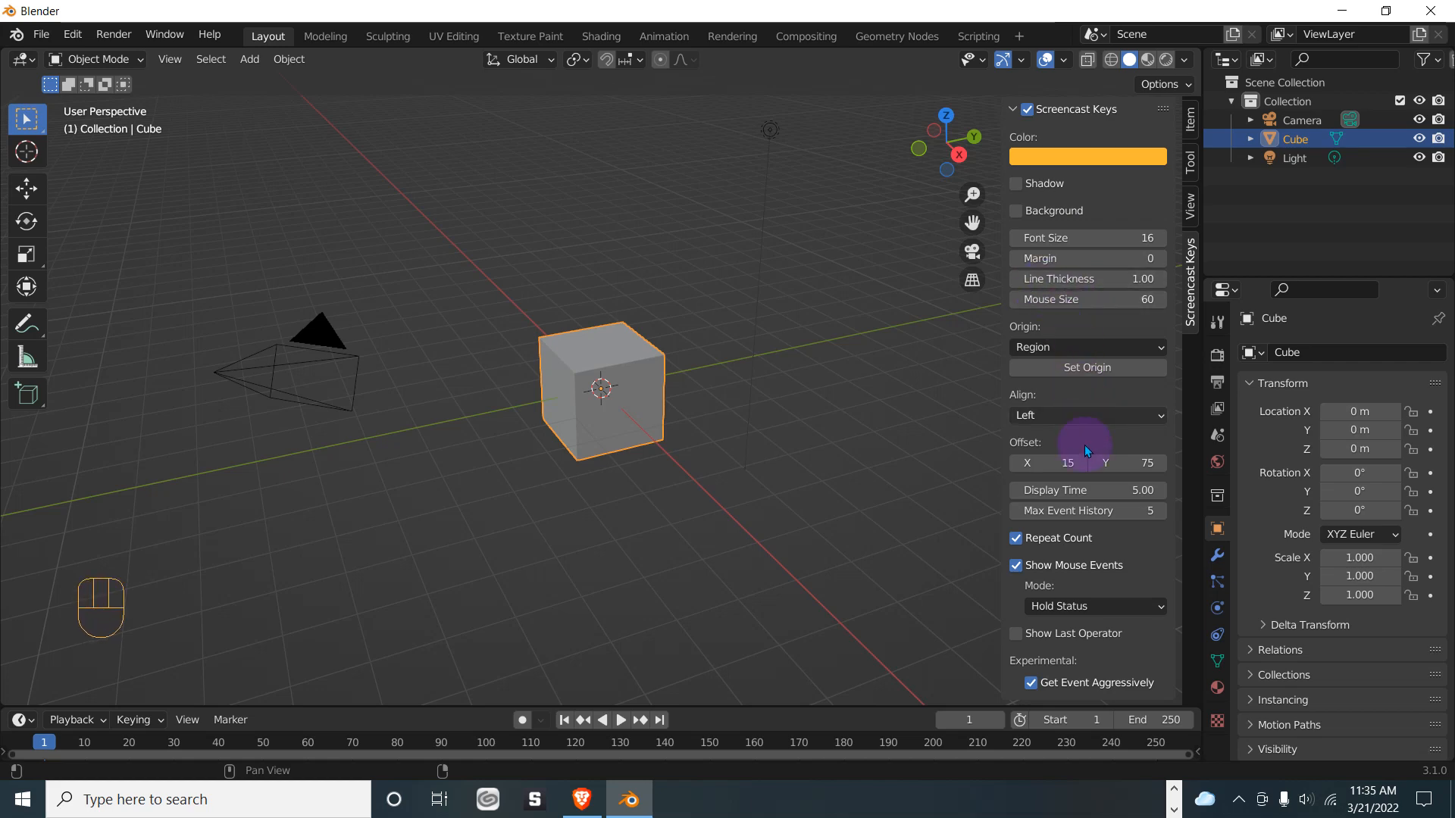
pyautogui.moveTo(1060, 458)
pyautogui.mouseDown()
pyautogui.moveTo(993, 457)
pyautogui.moveTo(1049, 461)
pyautogui.mouseUp()
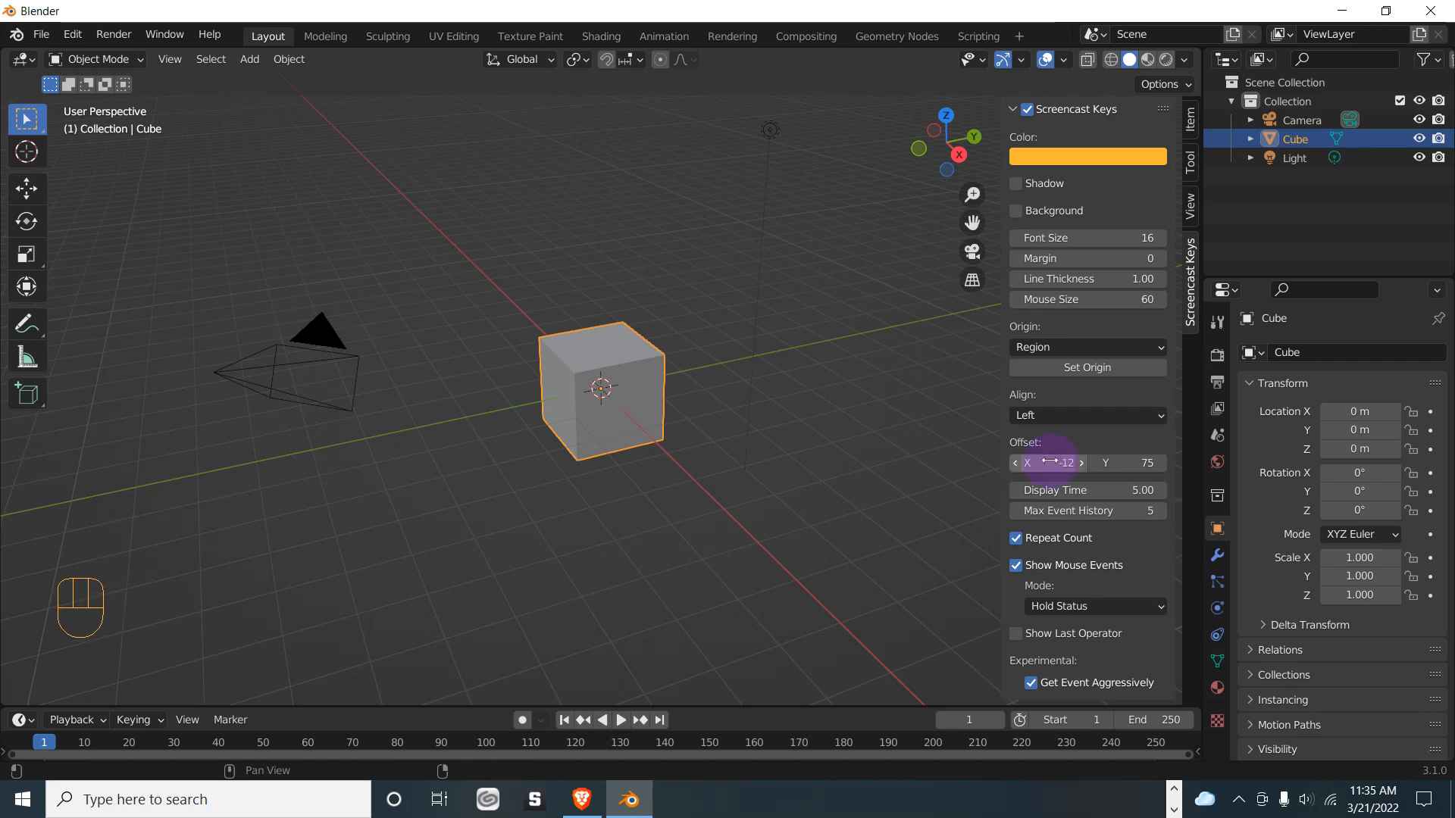